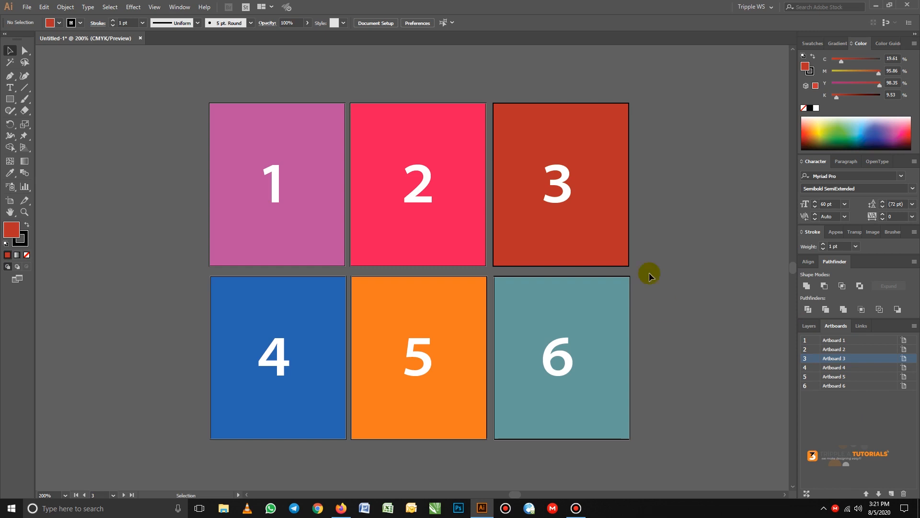
# Examine the six numbered artboards by selecting the artwork on each one and comparing it with the artboard list
pyautogui.click(499, 121)
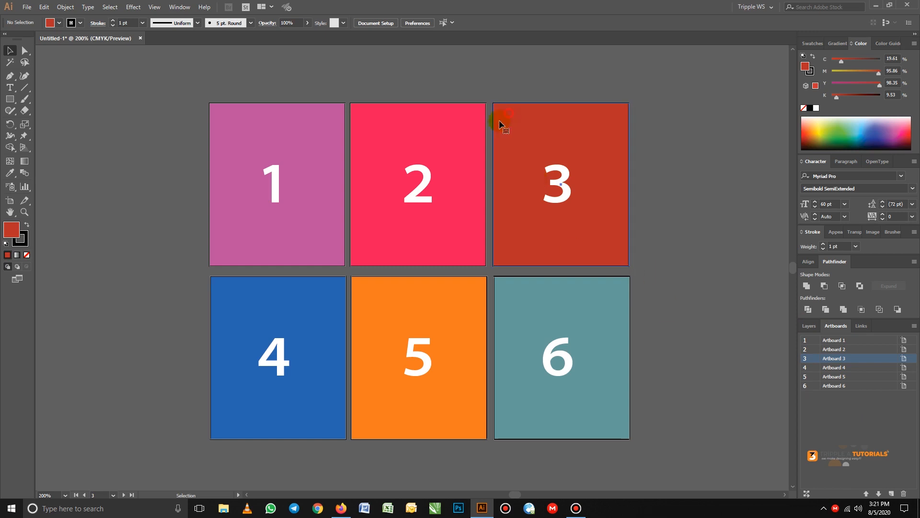
pyautogui.click(428, 120)
pyautogui.click(284, 122)
pyautogui.click(314, 341)
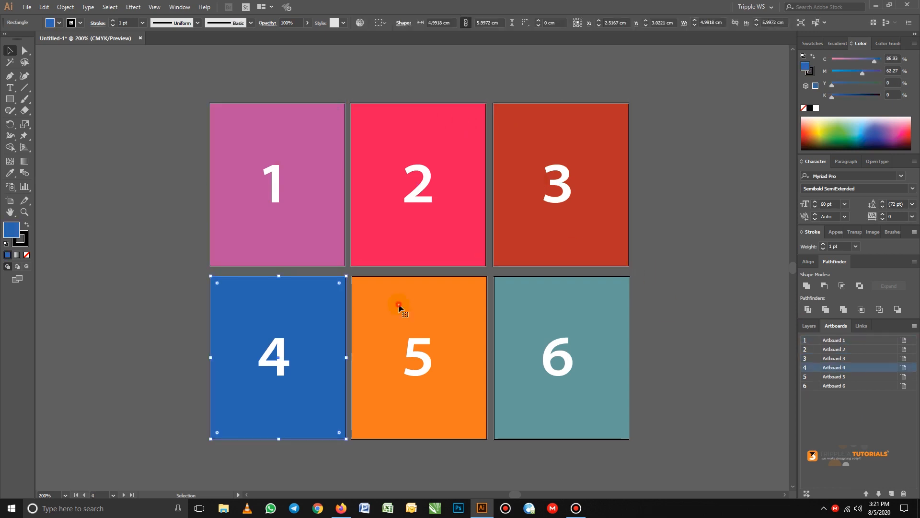
pyautogui.click(402, 309)
pyautogui.click(550, 321)
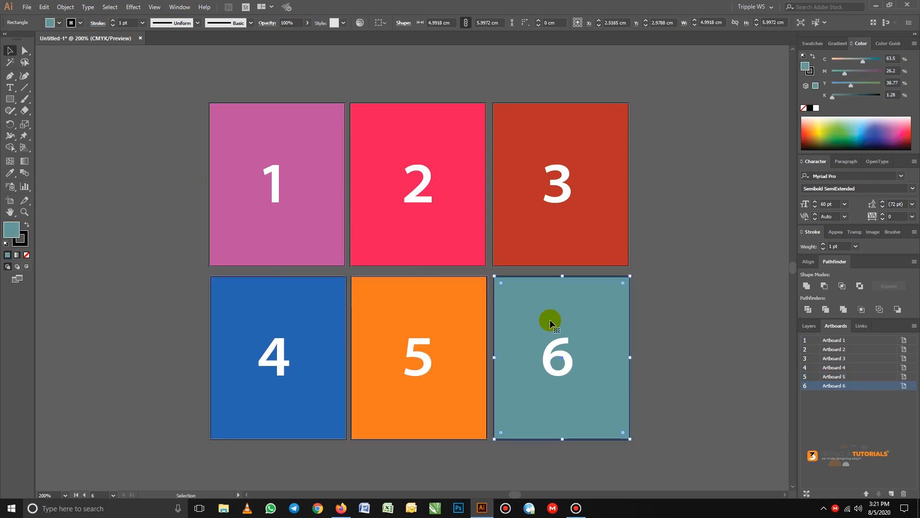
pyautogui.click(671, 239)
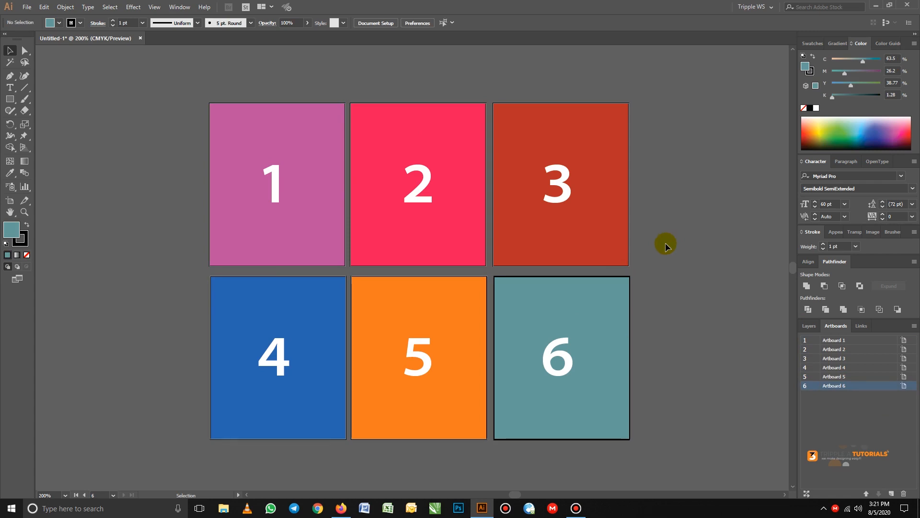
pyautogui.click(296, 205)
pyautogui.click(397, 221)
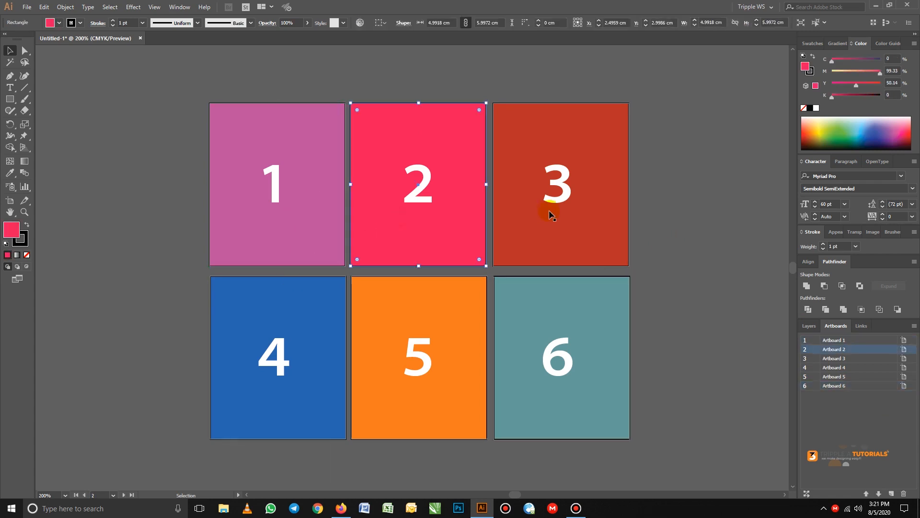
pyautogui.click(548, 203)
pyautogui.click(273, 335)
pyautogui.click(433, 336)
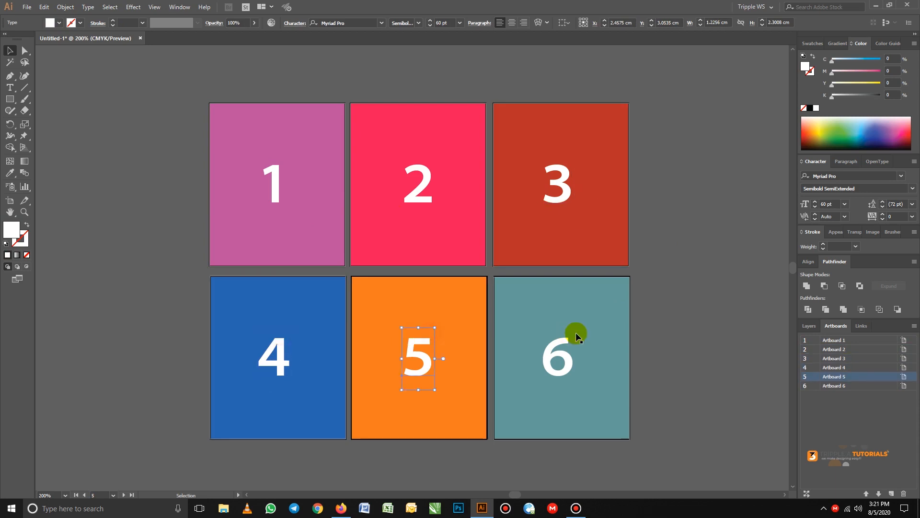
pyautogui.click(576, 332)
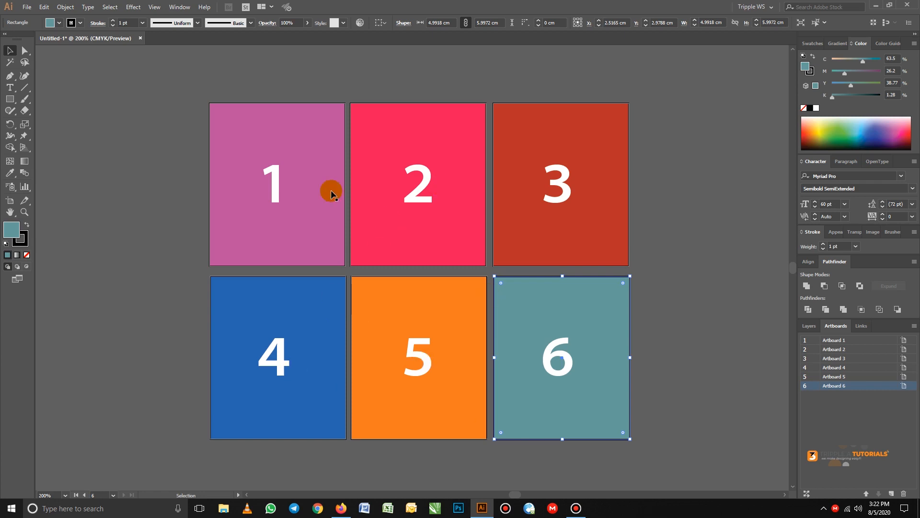
pyautogui.click(271, 128)
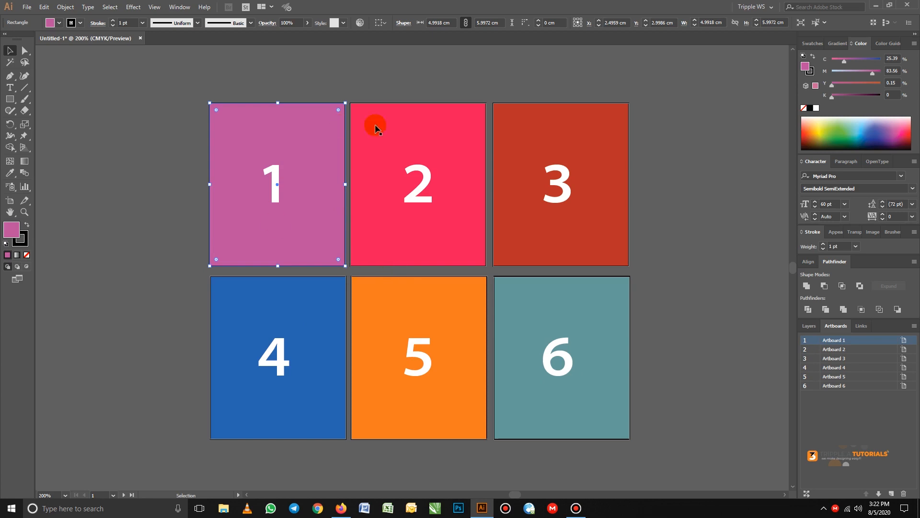
pyautogui.click(651, 178)
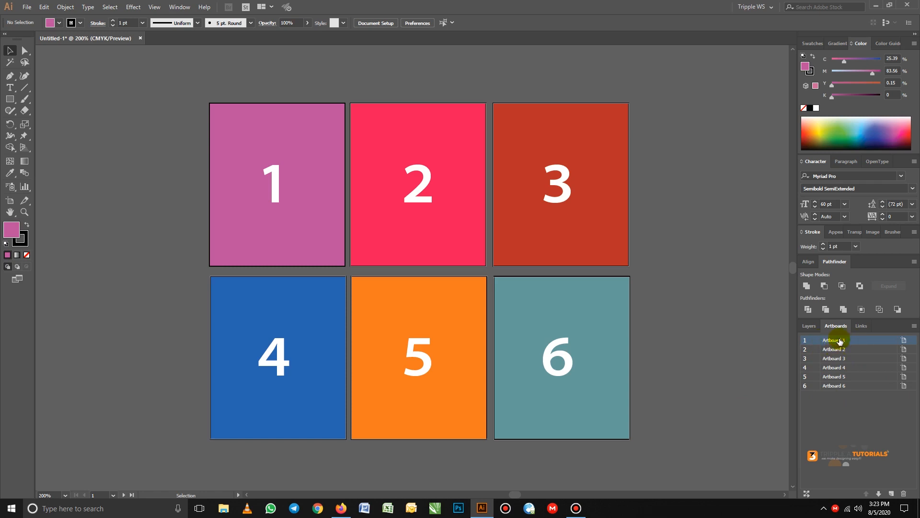
# Move Artboard 1 down to fifth place in the artboard order
pyautogui.click(879, 494)
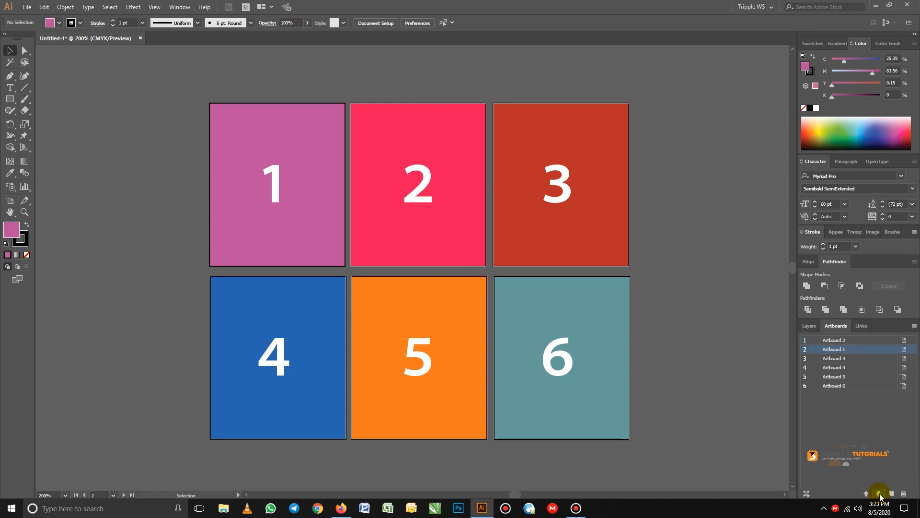
pyautogui.click(879, 494)
pyautogui.click(879, 494)
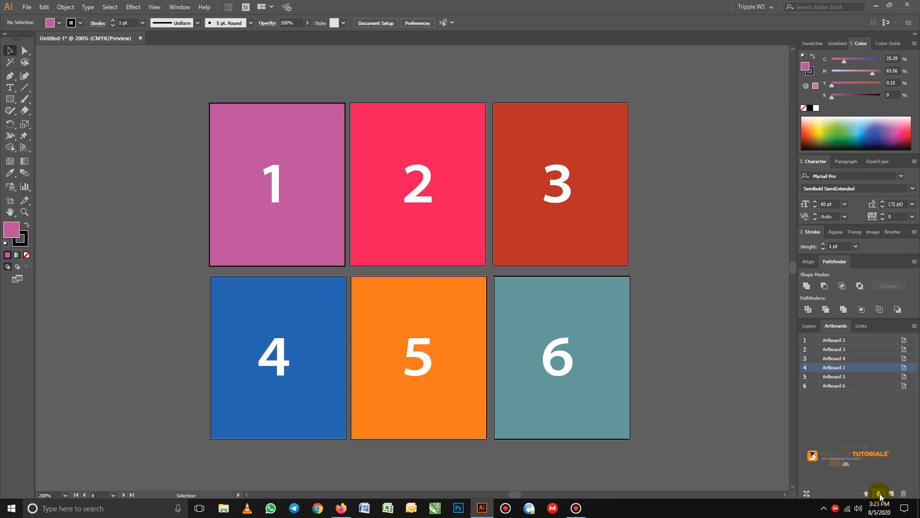
pyautogui.click(879, 494)
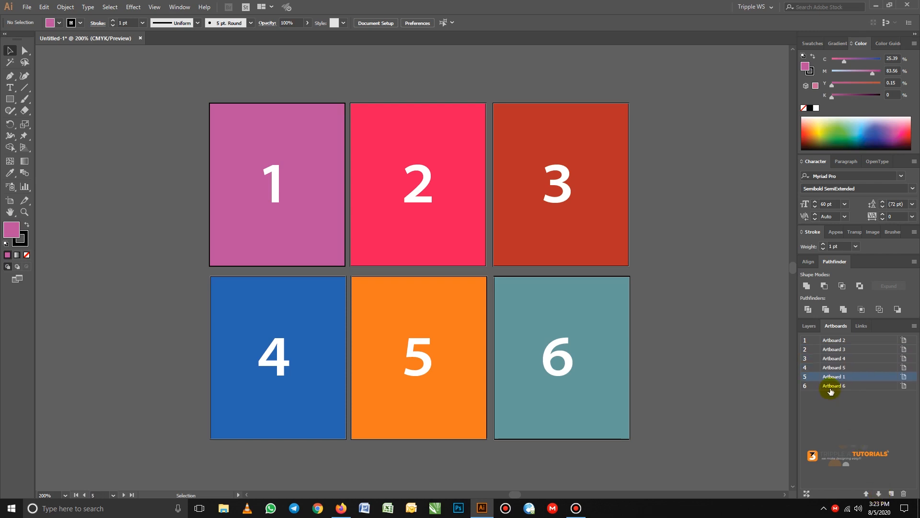
# Move Artboard 5 up to first place in the artboard order
pyautogui.click(842, 368)
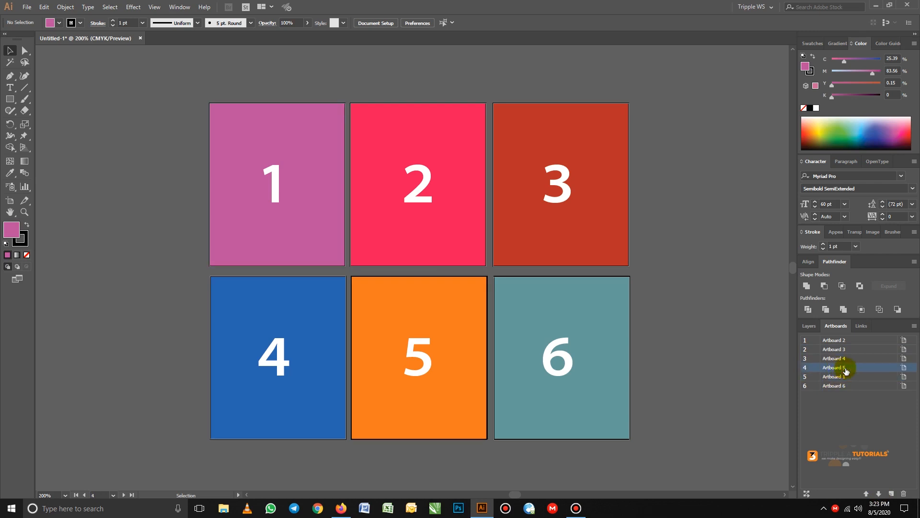
pyautogui.click(867, 494)
pyautogui.click(867, 494)
pyautogui.click(867, 494)
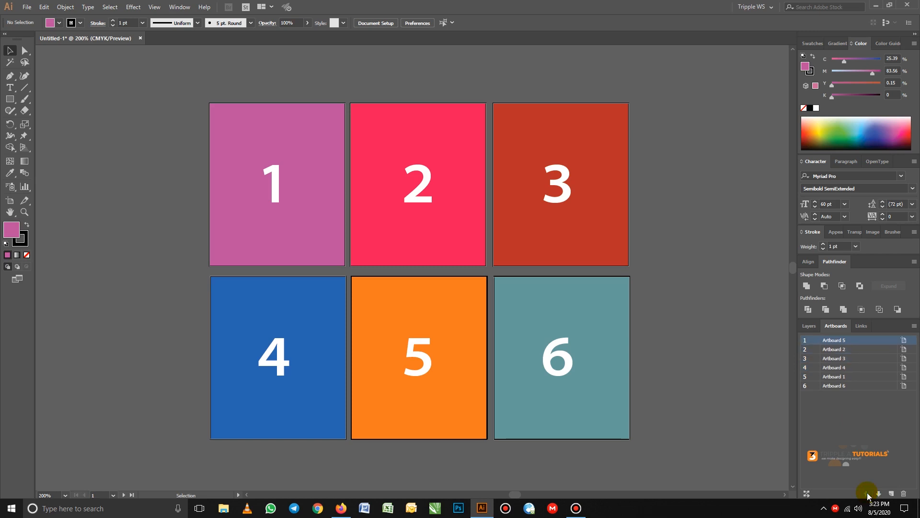
# Rearrange all artboards into a three-column grid with 0.71 cm spacing, moving the artwork with the artboards
pyautogui.click(914, 326)
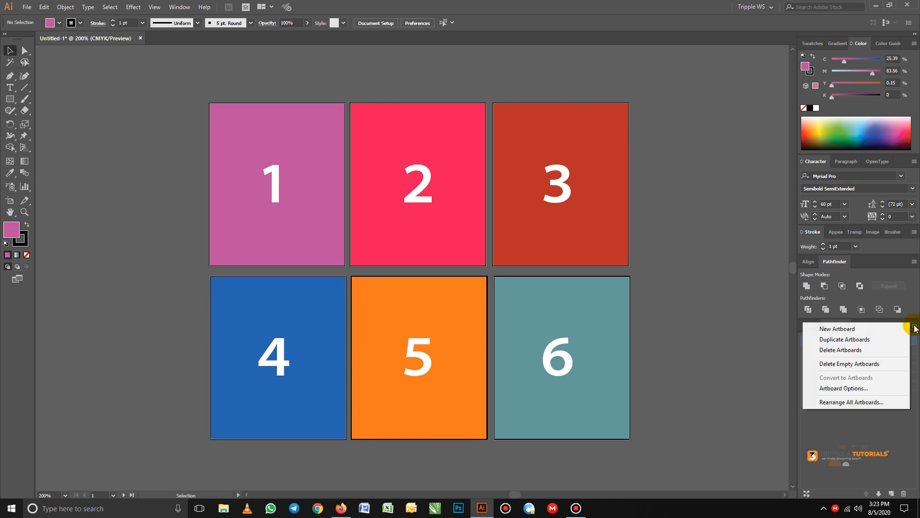
pyautogui.click(865, 401)
pyautogui.moveTo(470, 185); pyautogui.dragTo(644, 181)
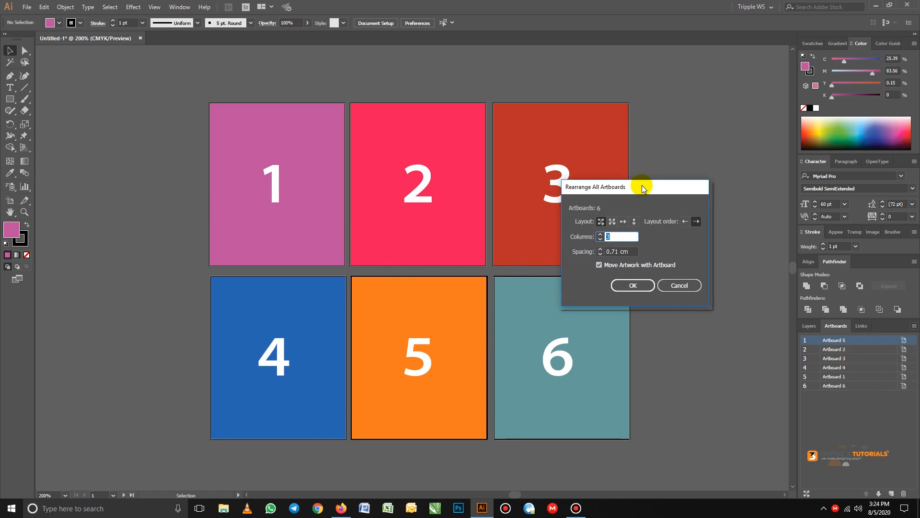
pyautogui.click(633, 285)
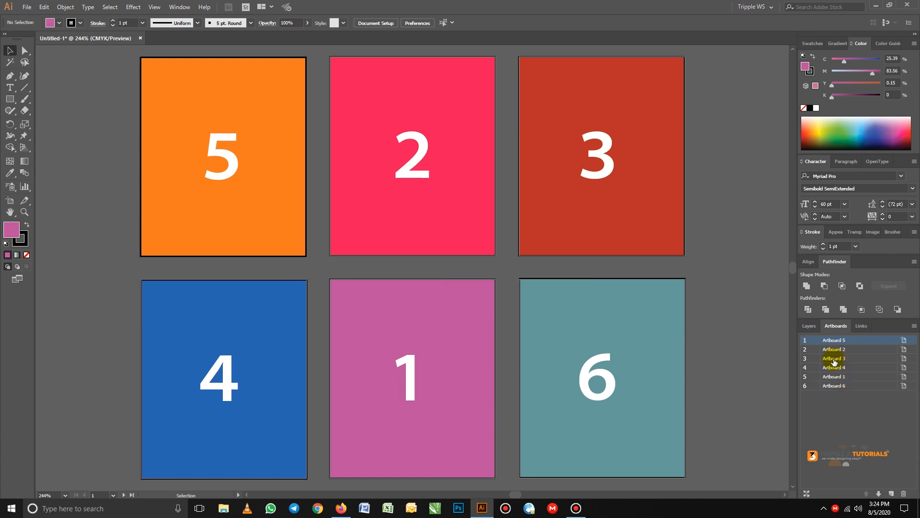
# Rename Artboard 6 as Artboard Six
pyautogui.doubleClick(873, 359)
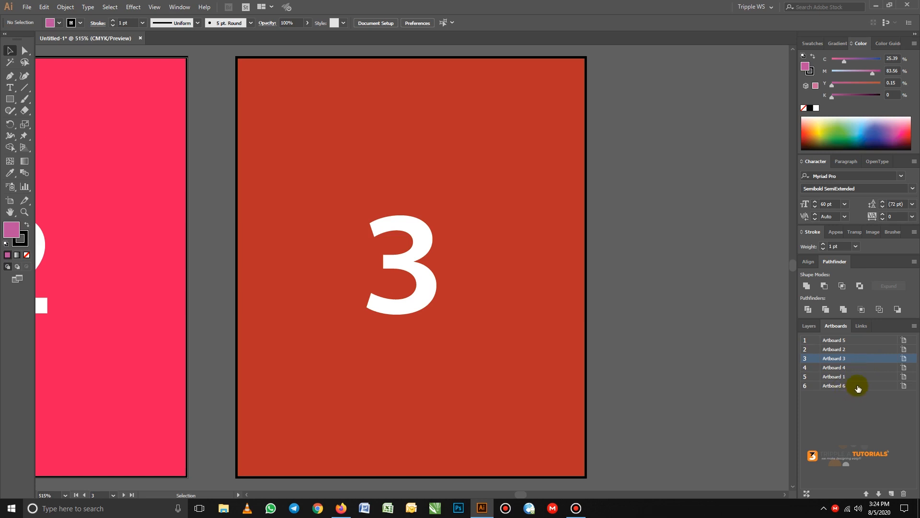
pyautogui.doubleClick(833, 386)
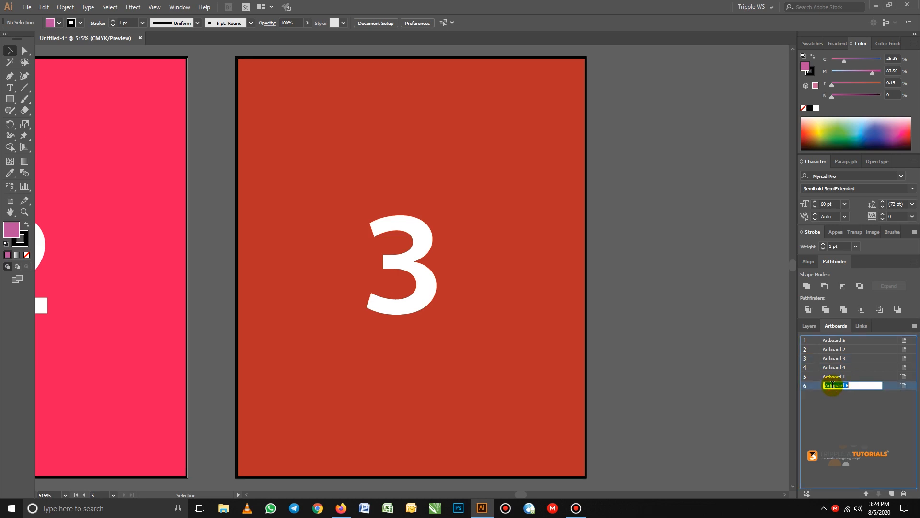
pyautogui.click(832, 385)
pyautogui.moveTo(845, 386); pyautogui.dragTo(856, 386)
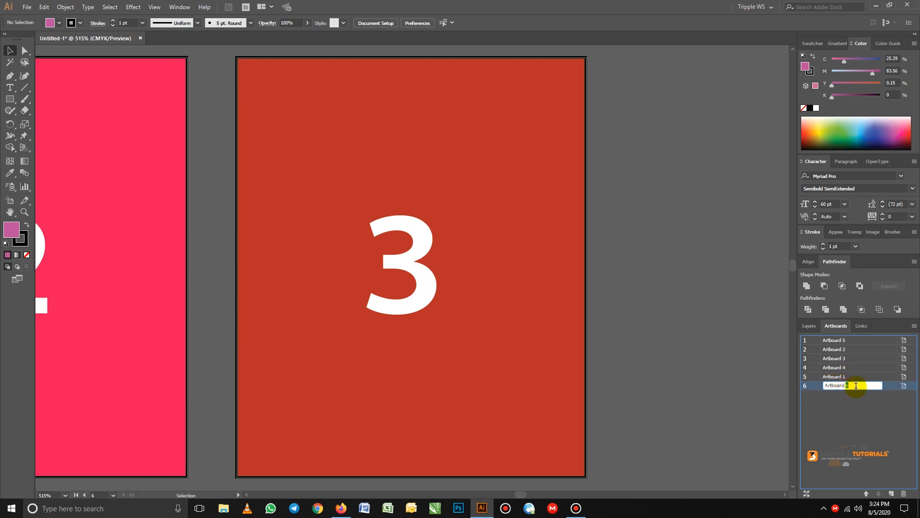
pyautogui.write('Six')
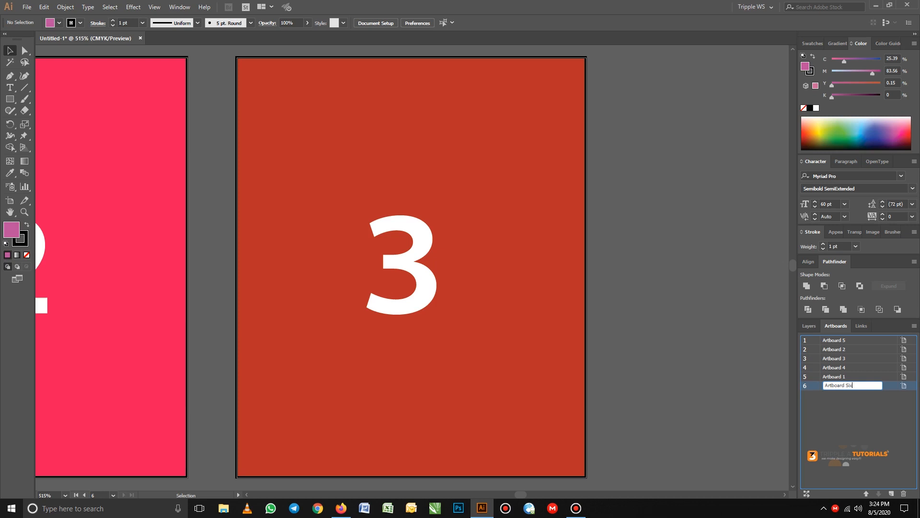
pyautogui.click(859, 402)
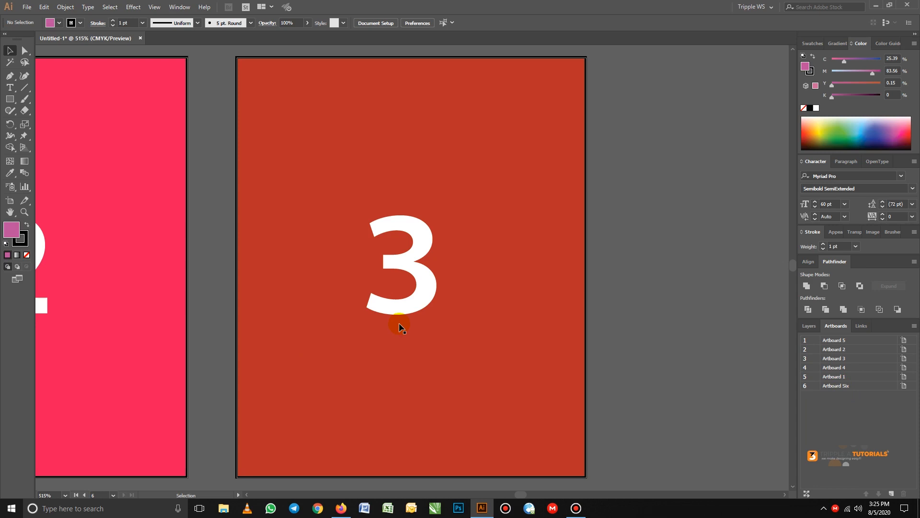
# Undo the artboard rename, the grid rearrangement and all the artboard order changes
pyautogui.hotkey('ctrl', 'z')
pyautogui.hotkey('ctrl', 'z')
pyautogui.hotkey('ctrl', 'z')
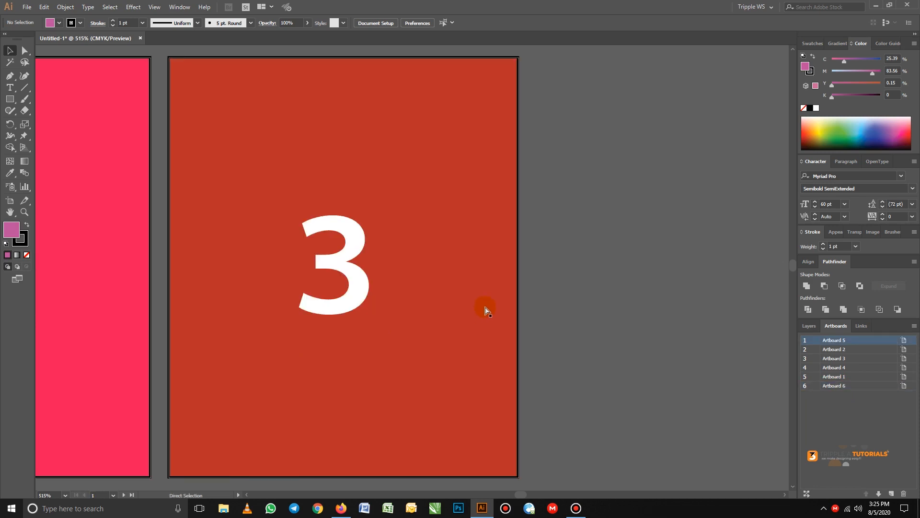
pyautogui.hotkey('ctrl', 'z')
pyautogui.hotkey('ctrl', 'z')
pyautogui.hotkey('ctrl', 'z')
pyautogui.hotkey('ctrl', 'z')
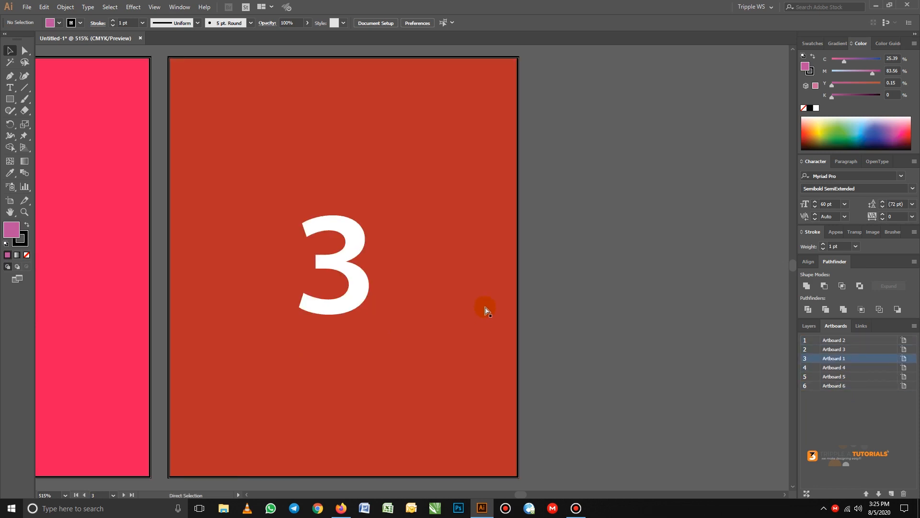
pyautogui.hotkey('ctrl', 'z')
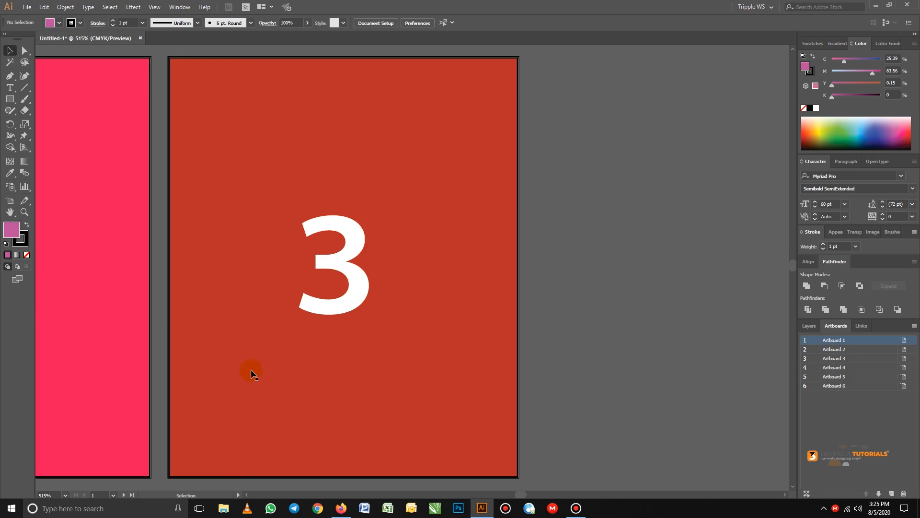
# Draw a new artboard about 9.4 cm wide and 12.2 cm high beside Artboards 3 and 6 with the Artboard tool
pyautogui.press('z')
pyautogui.keyDown('alt'); pyautogui.click(423, 358); pyautogui.keyUp('alt')
pyautogui.keyDown('alt'); pyautogui.click(434, 358); pyautogui.keyUp('alt')
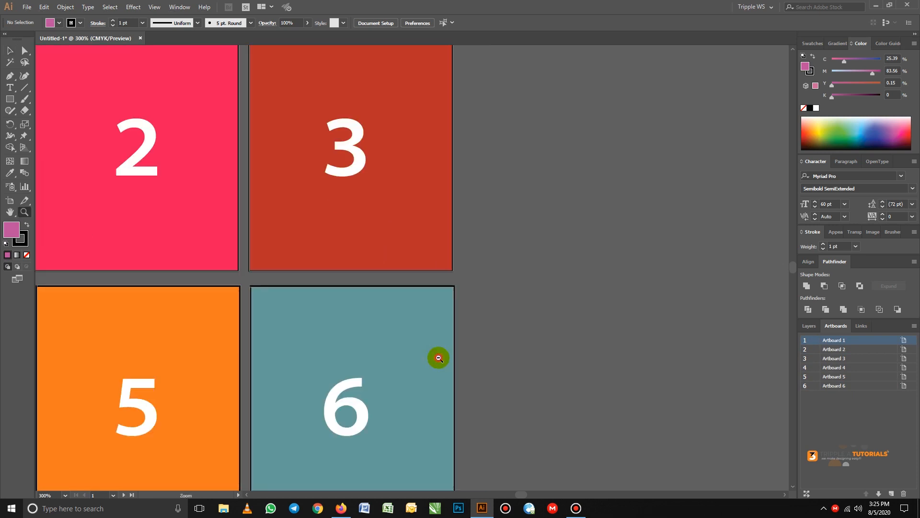
pyautogui.keyDown('alt'); pyautogui.click(438, 358); pyautogui.keyUp('alt')
pyautogui.keyDown('alt'); pyautogui.click(439, 358); pyautogui.keyUp('alt')
pyautogui.moveTo(312, 216); pyautogui.dragTo(425, 292)
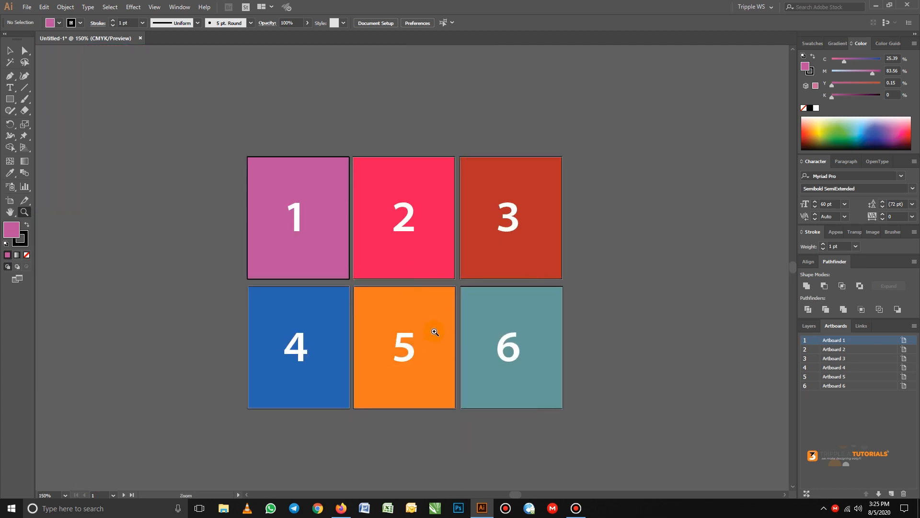
pyautogui.moveTo(454, 328); pyautogui.dragTo(429, 317)
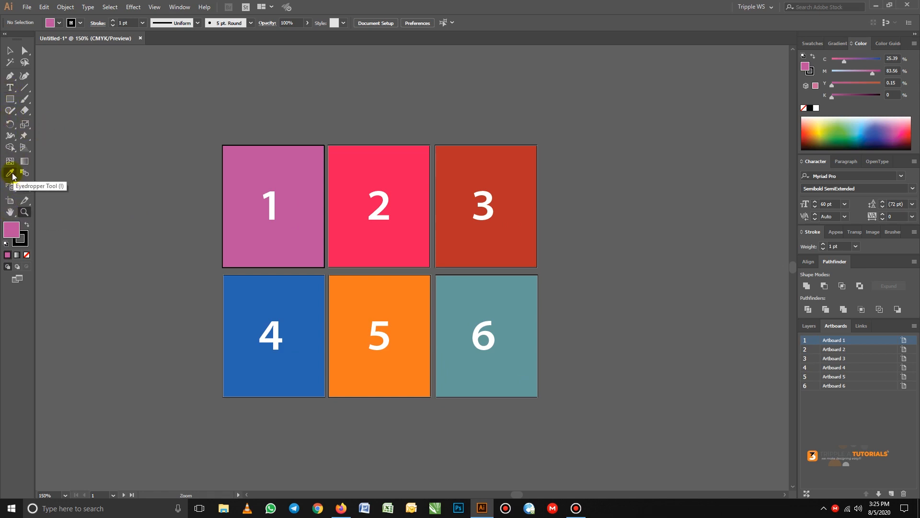
pyautogui.click(9, 201)
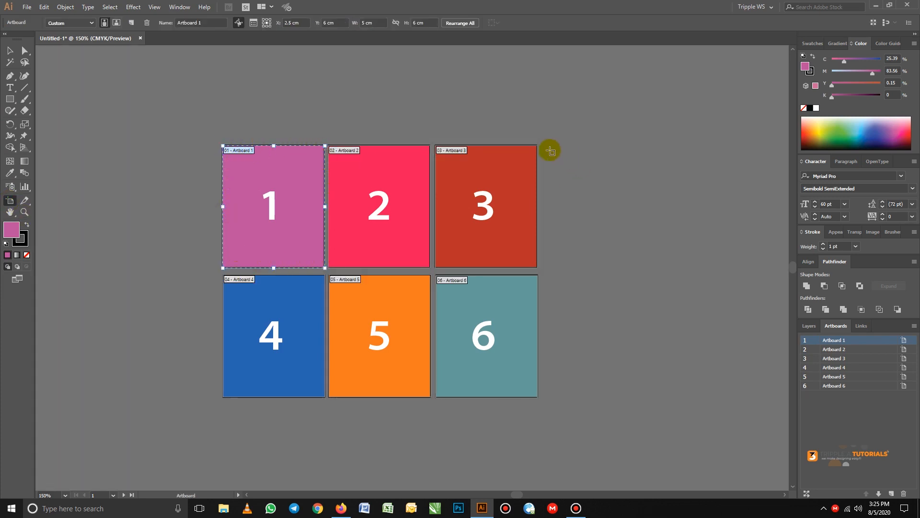
pyautogui.moveTo(545, 146); pyautogui.dragTo(736, 396)
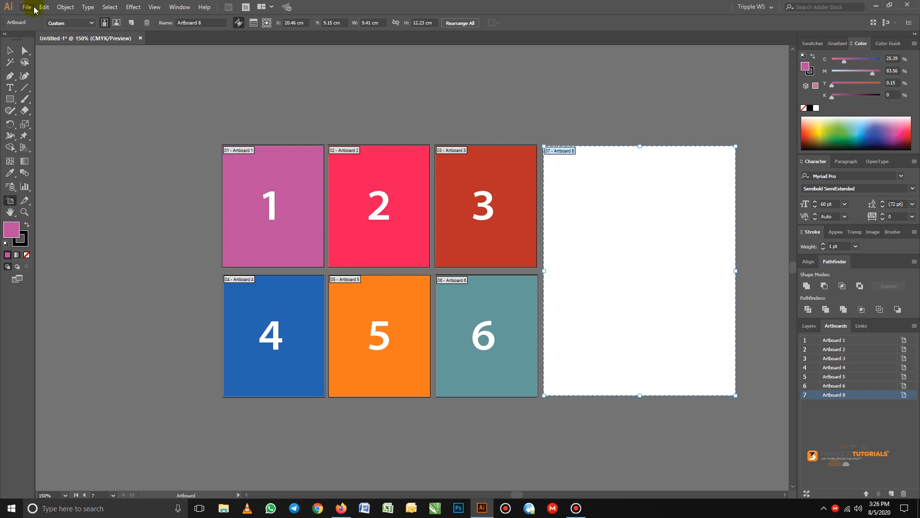
# Try the A3 preset on the new artboard and move it across the others, undo both changes, and leave artboard editing
pyautogui.click(90, 23)
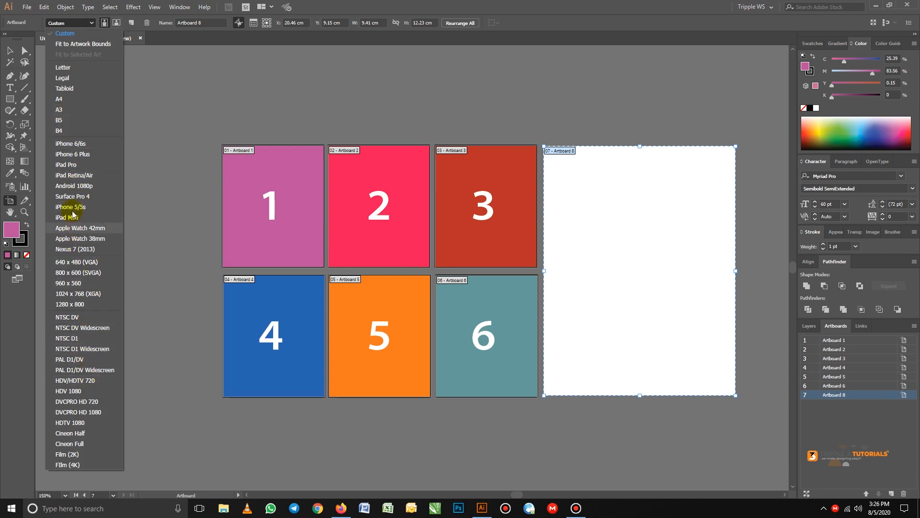
pyautogui.click(68, 109)
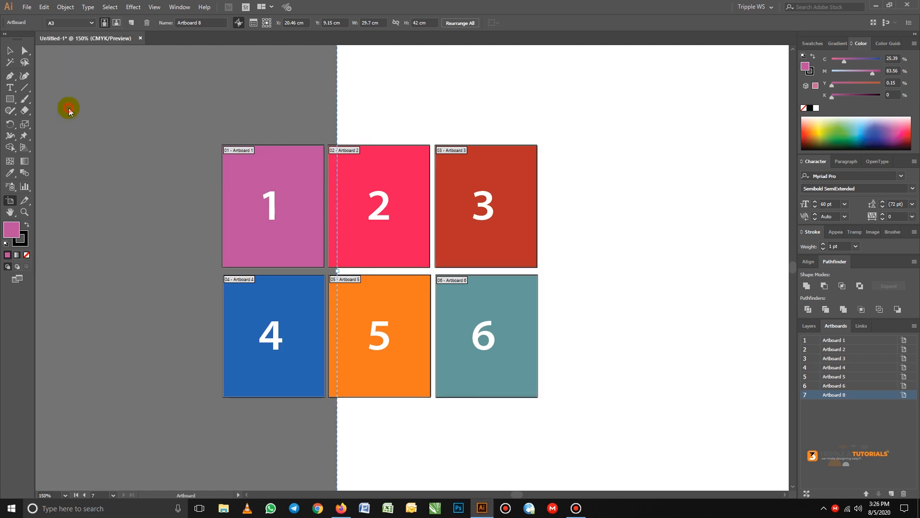
pyautogui.moveTo(557, 193); pyautogui.dragTo(436, 203)
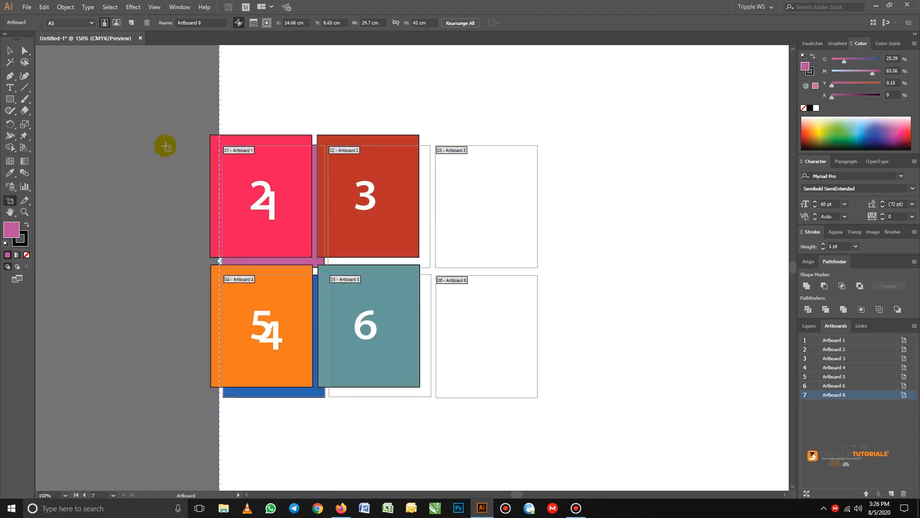
pyautogui.hotkey('ctrl', 'z')
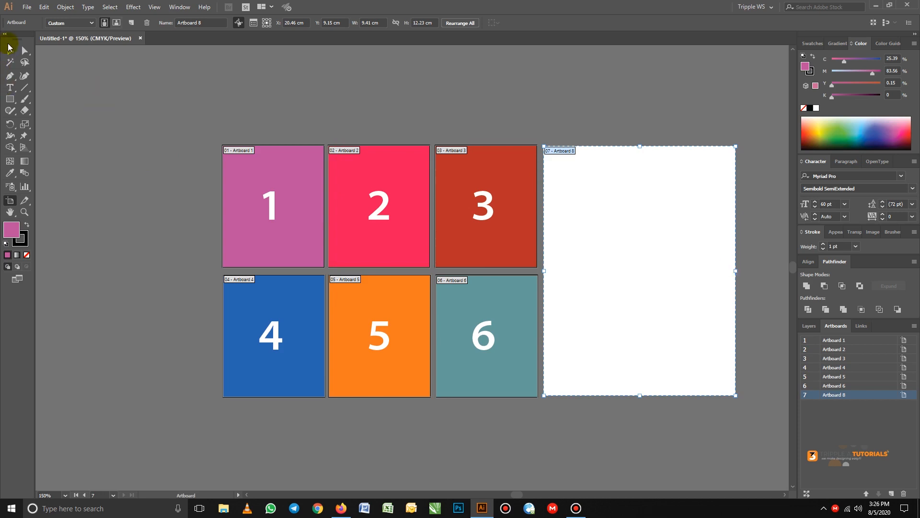
pyautogui.click(9, 51)
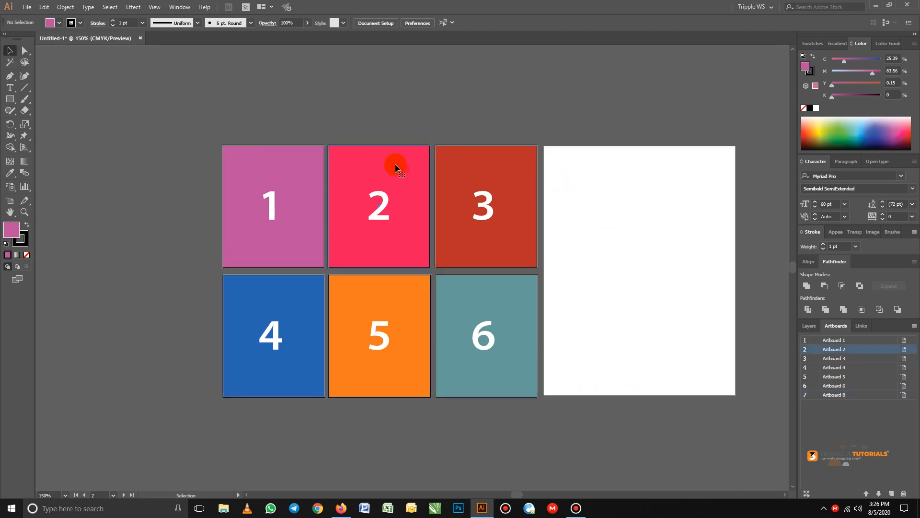
# Set Artboard 2 to landscape orientation, 6 cm wide and 5 cm high, in its artboard options
pyautogui.click(387, 179)
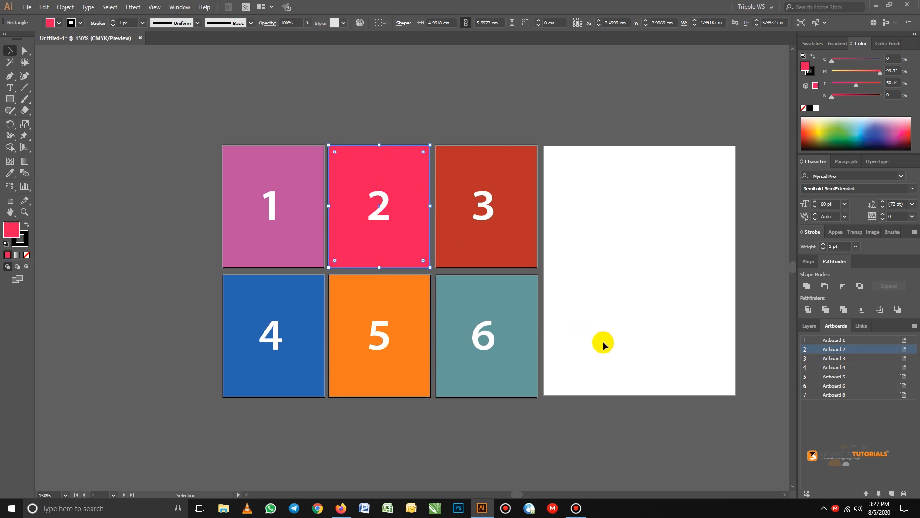
pyautogui.click(914, 327)
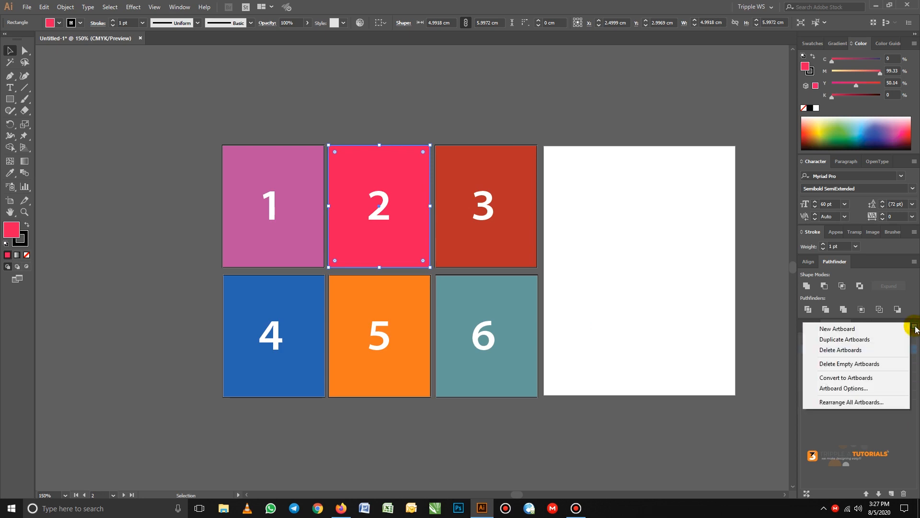
pyautogui.click(865, 388)
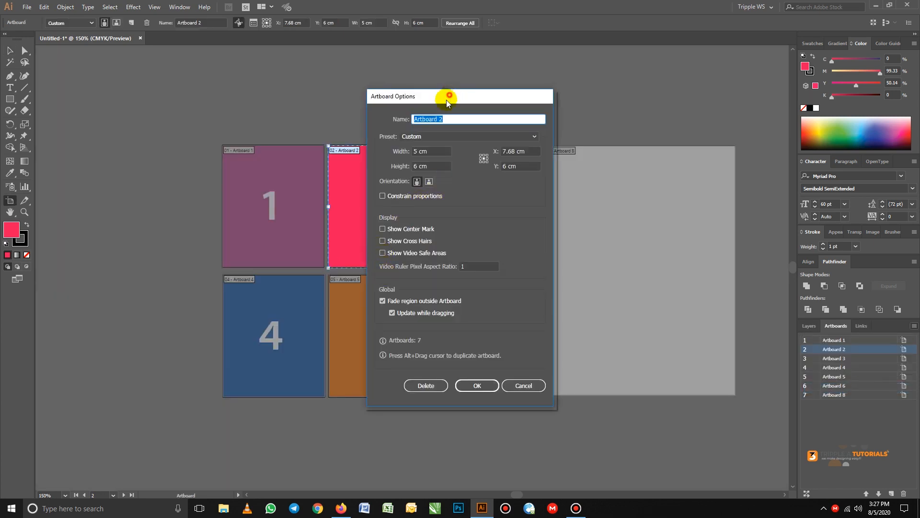
pyautogui.moveTo(447, 99); pyautogui.dragTo(210, 107)
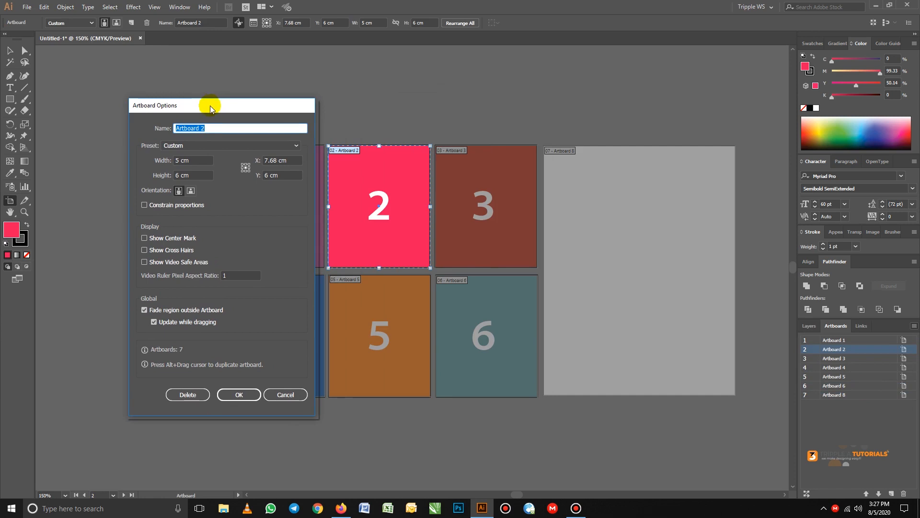
pyautogui.click(191, 191)
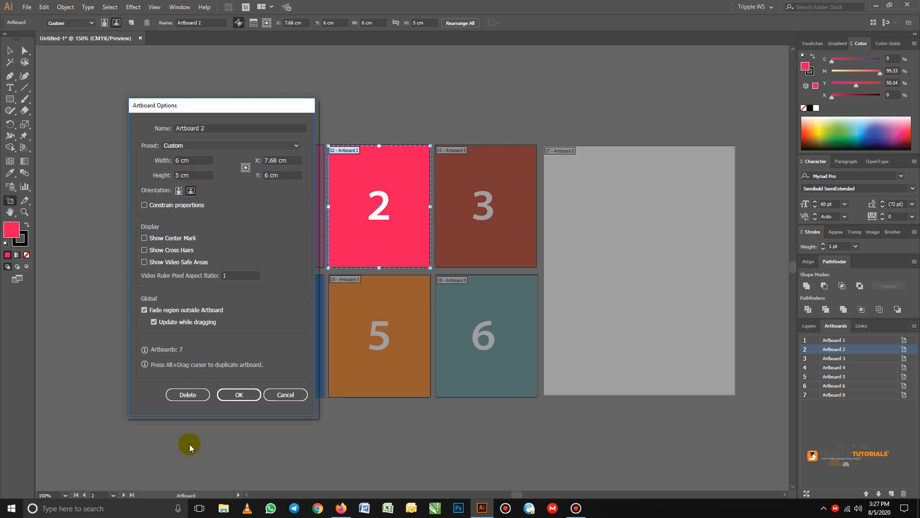
pyautogui.click(249, 396)
pyautogui.press('v')
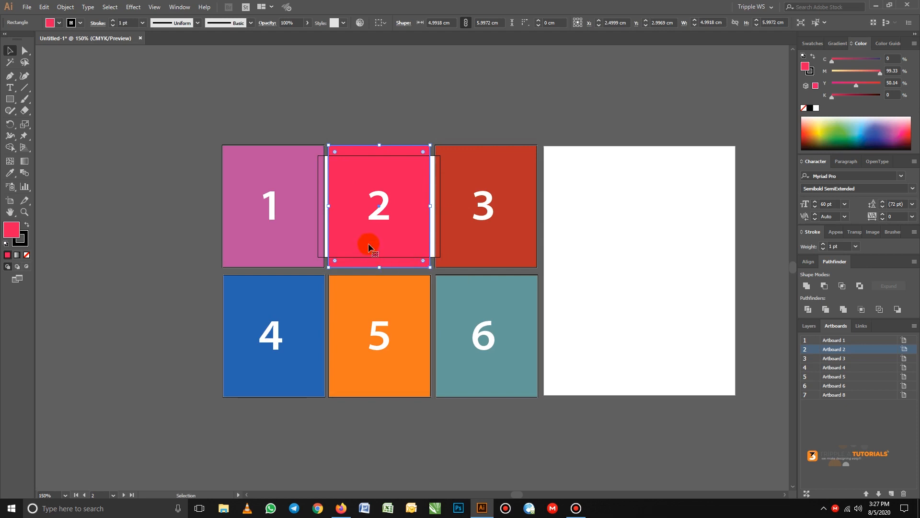
# Delete the large empty artboard beside Artboards 3 and 6 and make Artboard 2 the active artboard
pyautogui.click(625, 209)
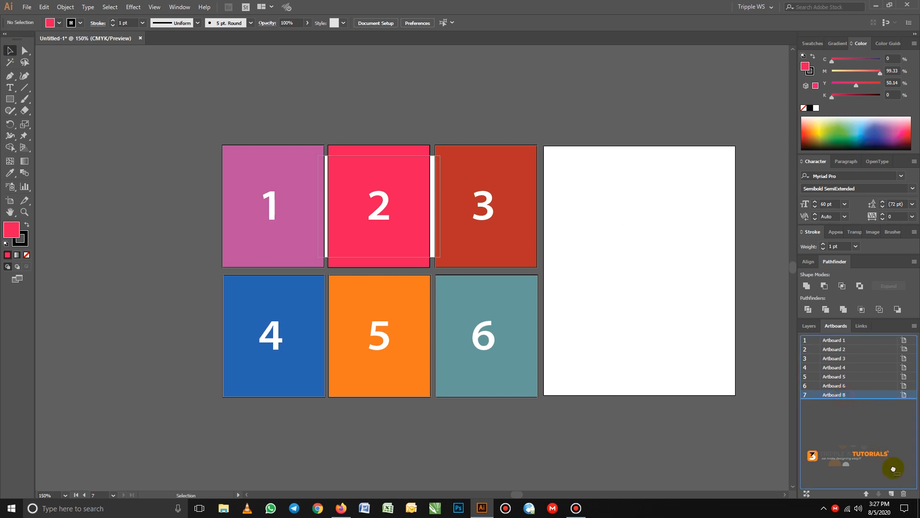
pyautogui.click(904, 493)
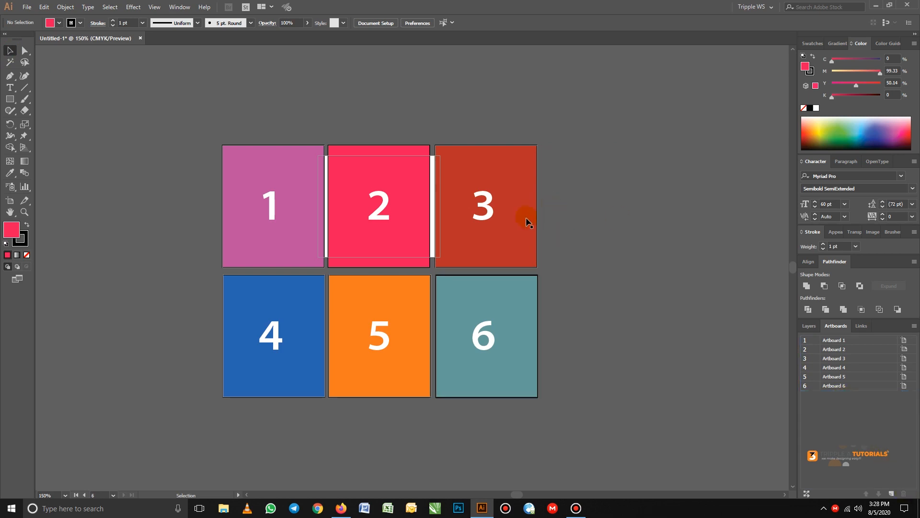
pyautogui.click(432, 159)
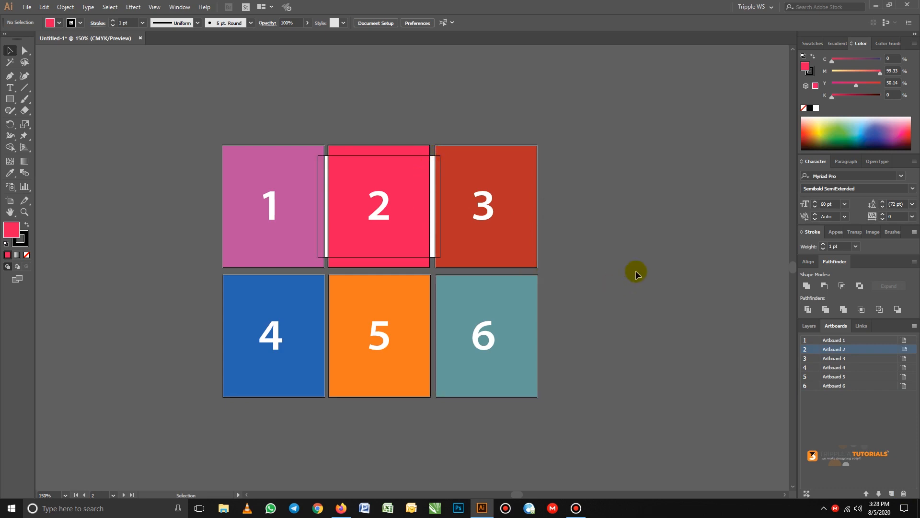
pyautogui.click(377, 173)
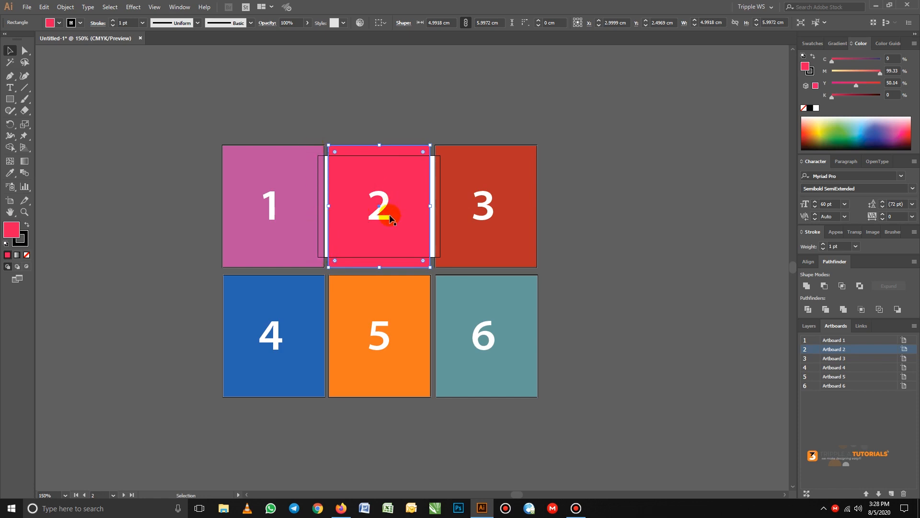
pyautogui.click(428, 132)
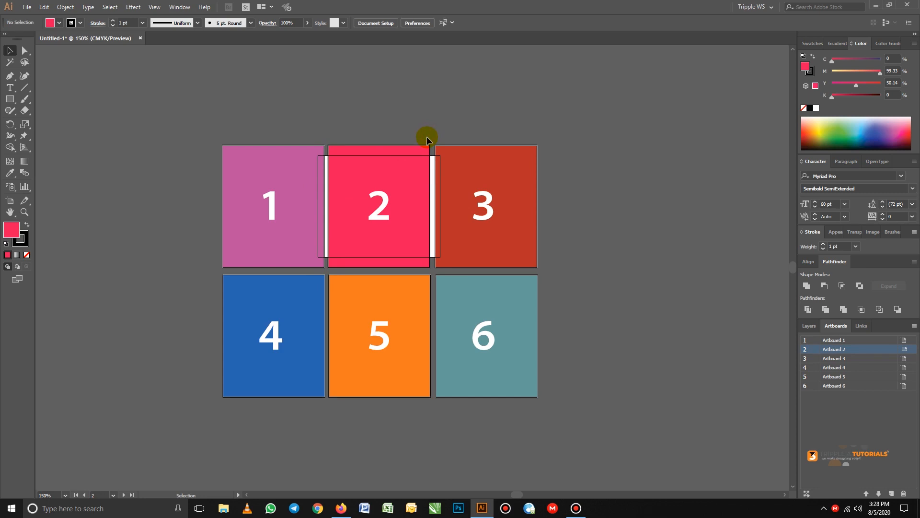
# Rearrange all artboards in a row-by-row grid of 3 columns with 0.71 cm spacing, moving the artwork along
pyautogui.click(914, 327)
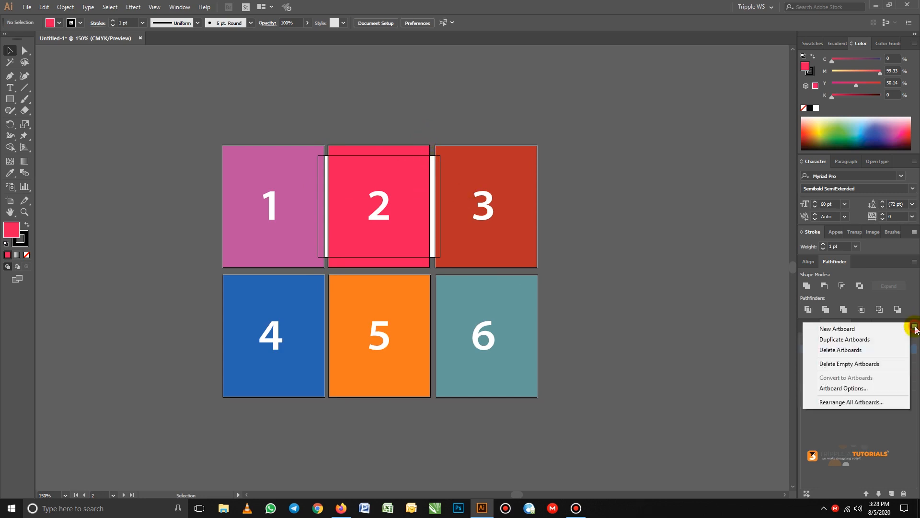
pyautogui.click(852, 404)
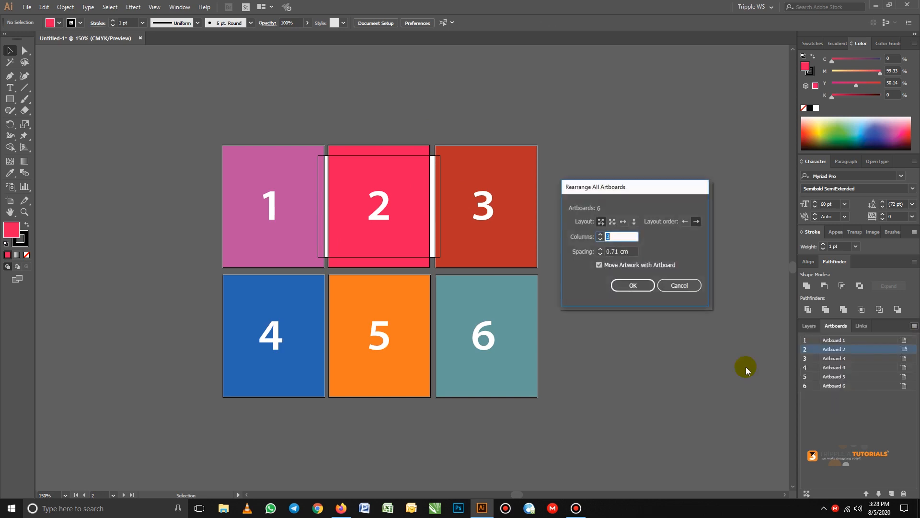
pyautogui.click(639, 287)
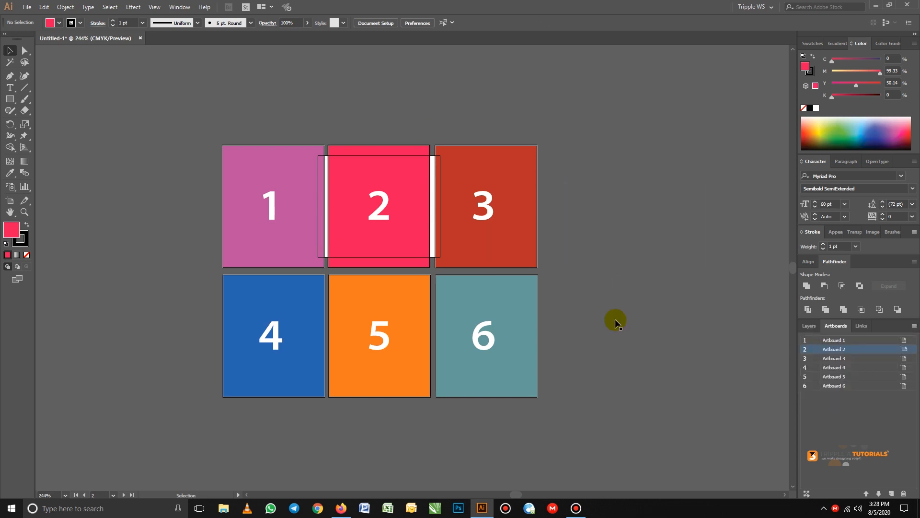
# Move the dark red rectangle onto Artboard 3 and resize the pink rectangle to cover Artboard 2, about 6 cm by 5 cm
pyautogui.scroll(3, 565, 328)
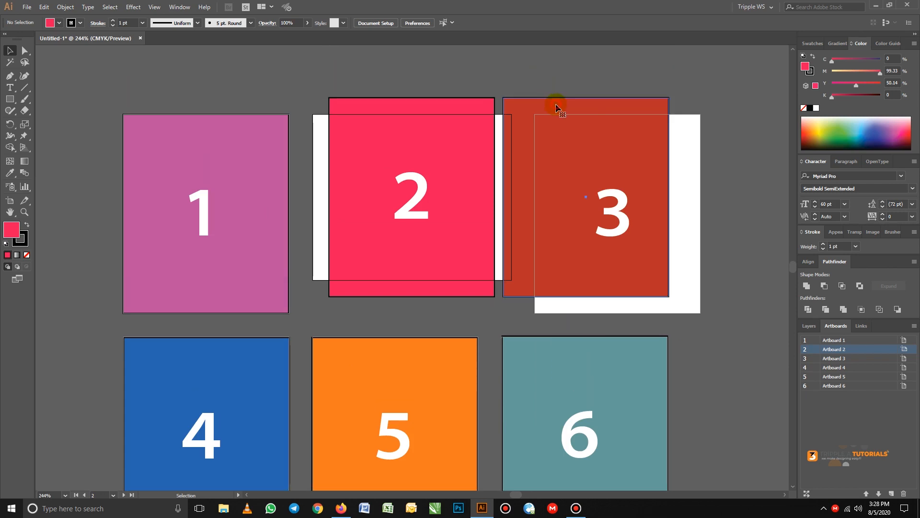
pyautogui.moveTo(559, 109); pyautogui.dragTo(589, 119)
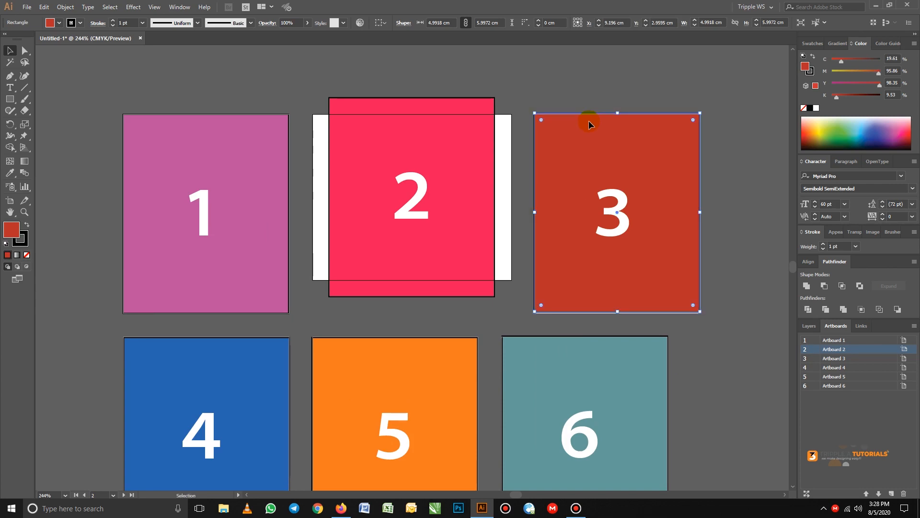
pyautogui.click(401, 101)
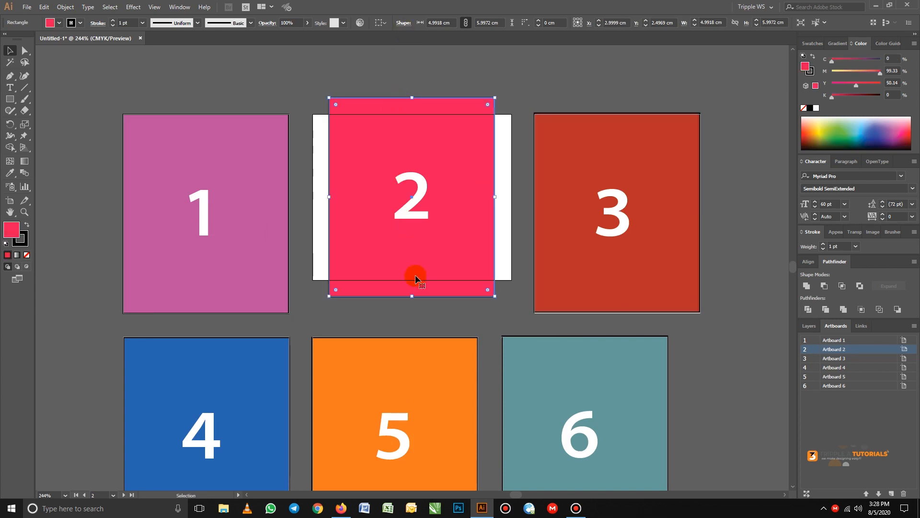
pyautogui.moveTo(412, 297); pyautogui.dragTo(412, 280)
pyautogui.moveTo(413, 99); pyautogui.dragTo(412, 114)
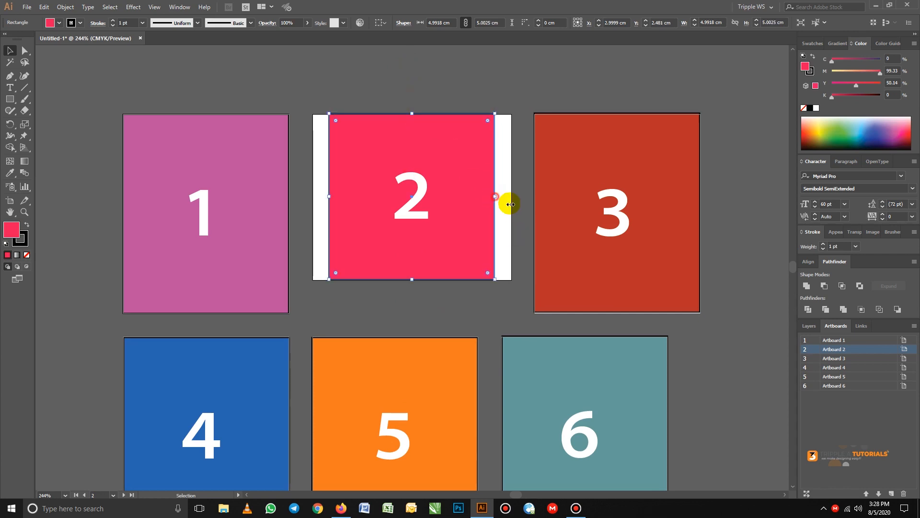
pyautogui.moveTo(495, 196); pyautogui.dragTo(511, 201)
pyautogui.moveTo(328, 196); pyautogui.dragTo(312, 197)
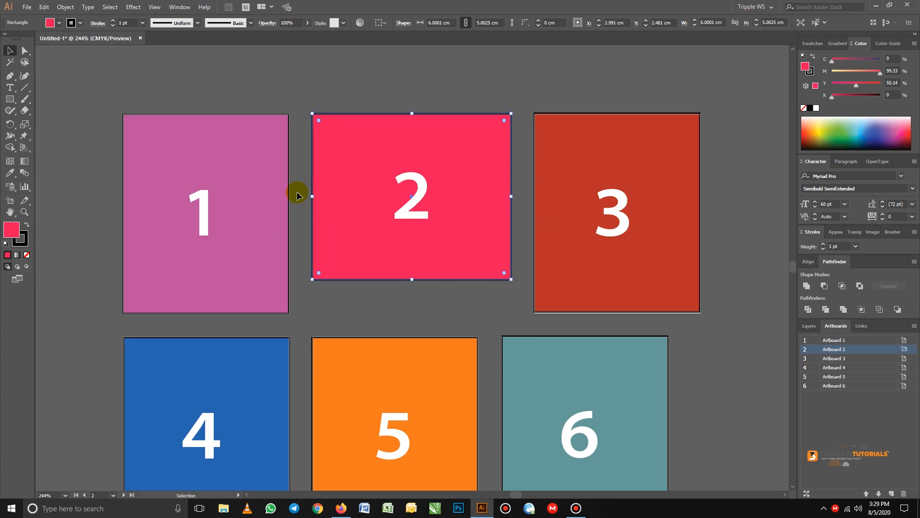
# Undo the rectangle edits, the grid rearrangement, the artboard deletion, Artboard 2's landscape orientation and the newly drawn artboard
pyautogui.press('z')
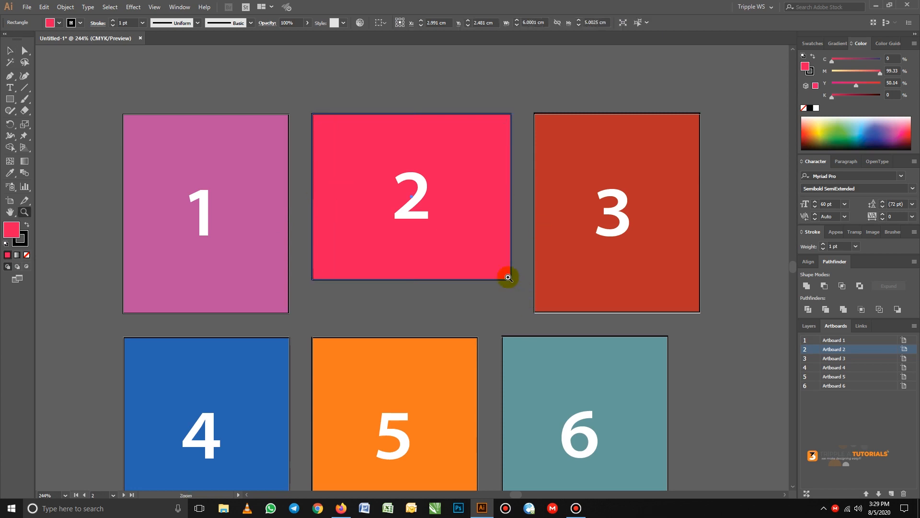
pyautogui.keyDown('alt'); pyautogui.click(495, 284); pyautogui.keyUp('alt')
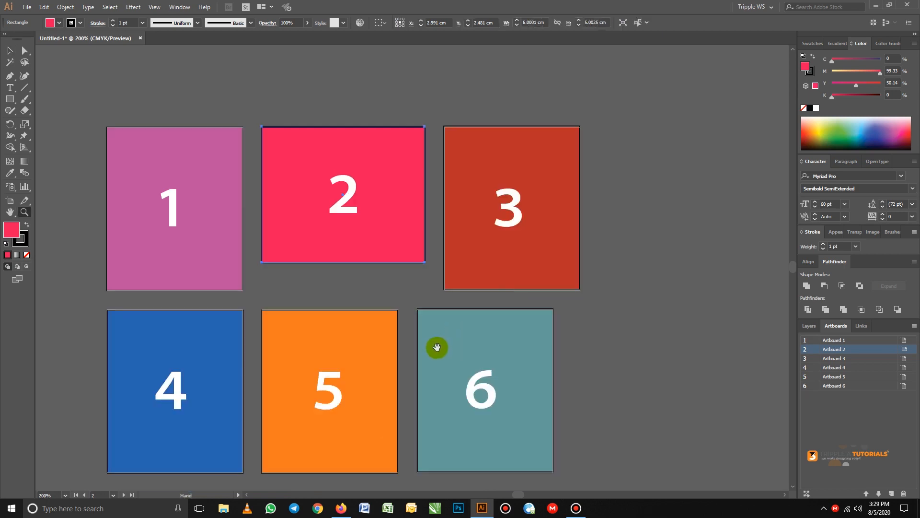
pyautogui.moveTo(436, 345); pyautogui.dragTo(536, 319)
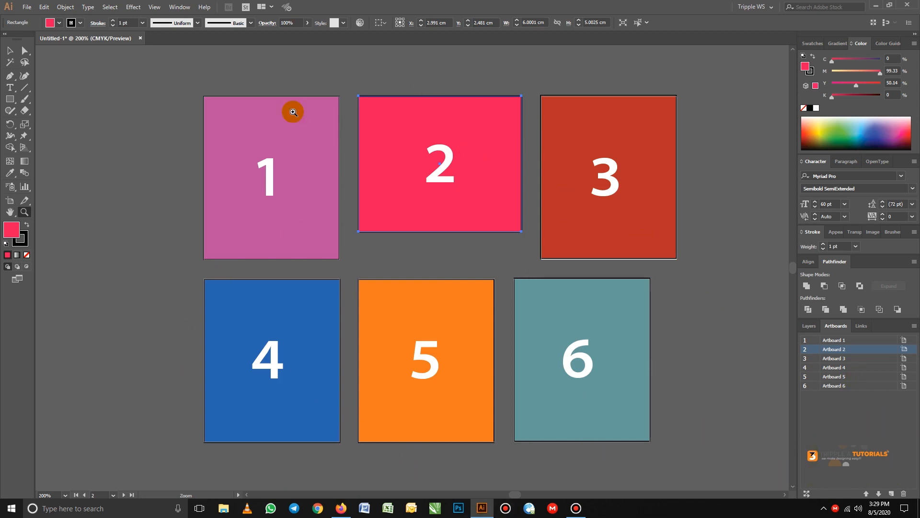
pyautogui.click(10, 50)
pyautogui.click(436, 156)
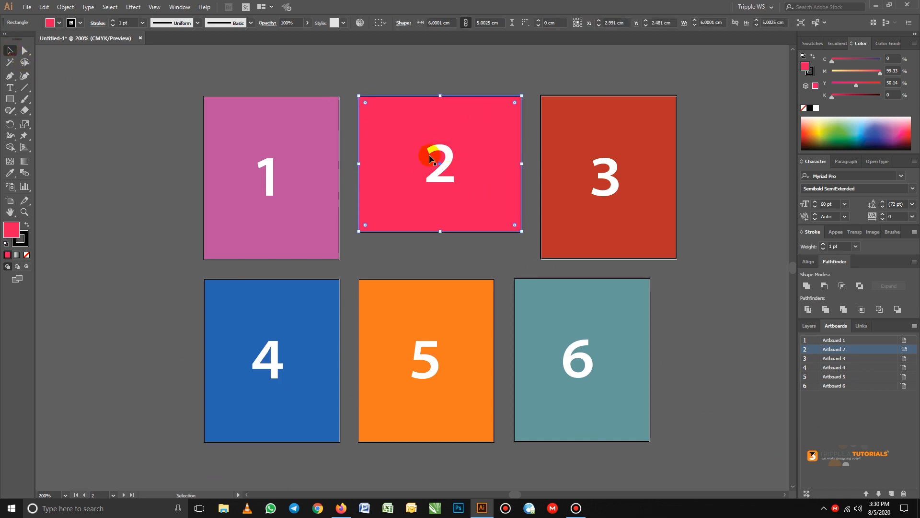
pyautogui.hotkey('ctrl', 'z')
pyautogui.hotkey('ctrl', 'z')
pyautogui.hotkey('ctrl', 'z')
pyautogui.hotkey('ctrl', 'z')
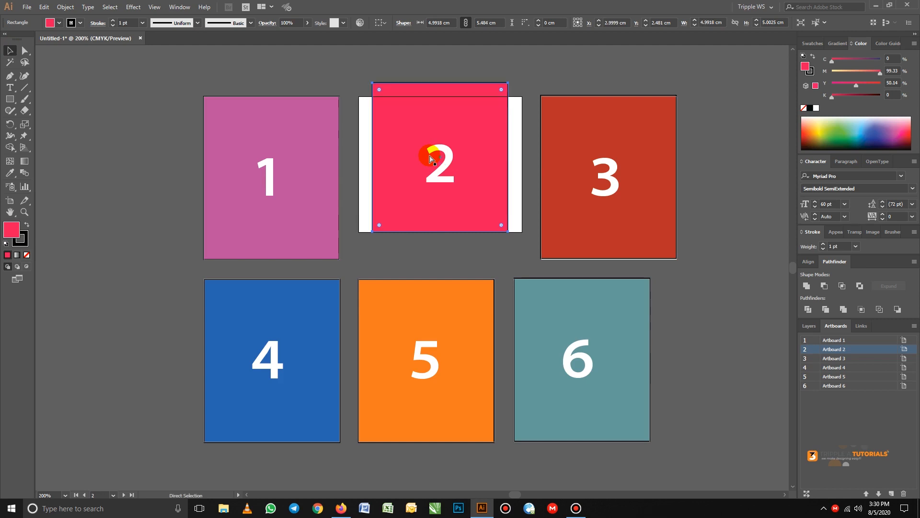
pyautogui.hotkey('ctrl', 'z')
pyautogui.hotkey('ctrl', 'z')
pyautogui.hotkey('ctrl', 'z')
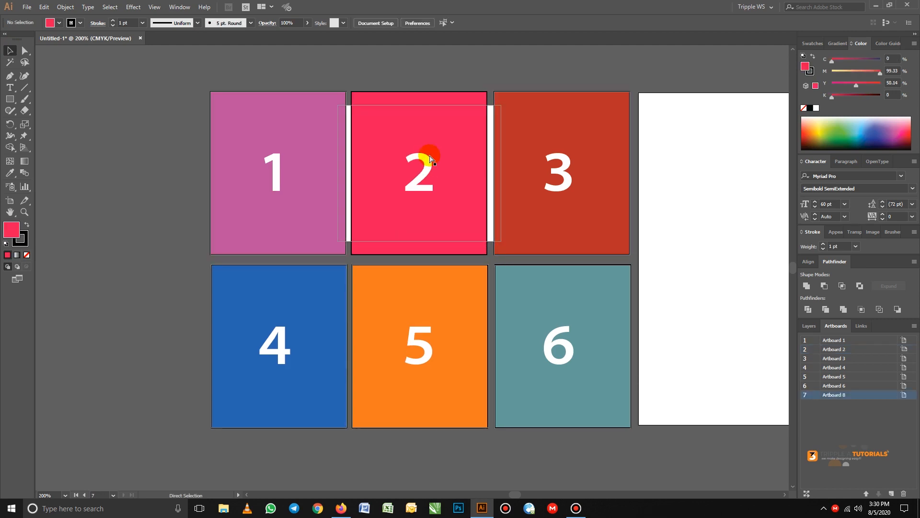
pyautogui.hotkey('ctrl', 'z')
pyautogui.hotkey('ctrl', 'z')
pyautogui.hotkey('ctrl', 'z')
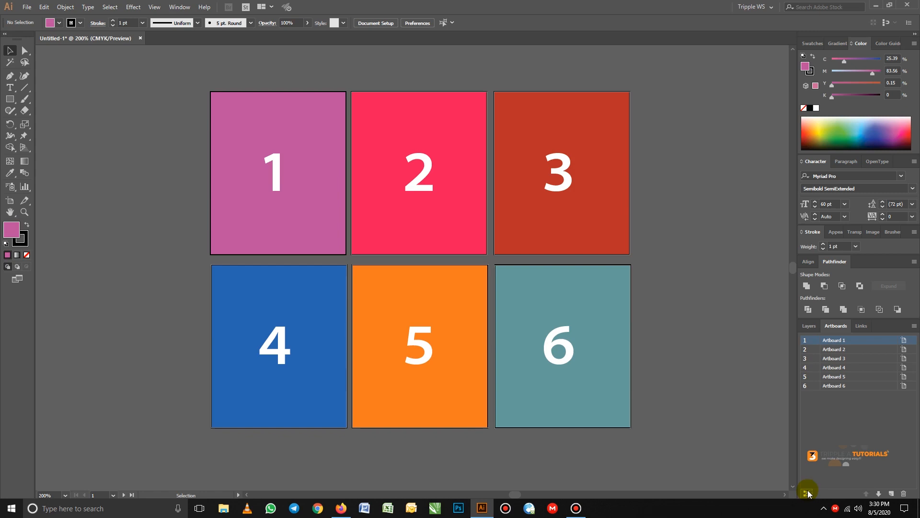
# Rearrange all artboards in a column-by-column grid with 3 rows and 0.71 cm spacing, moving the artwork along
pyautogui.click(914, 326)
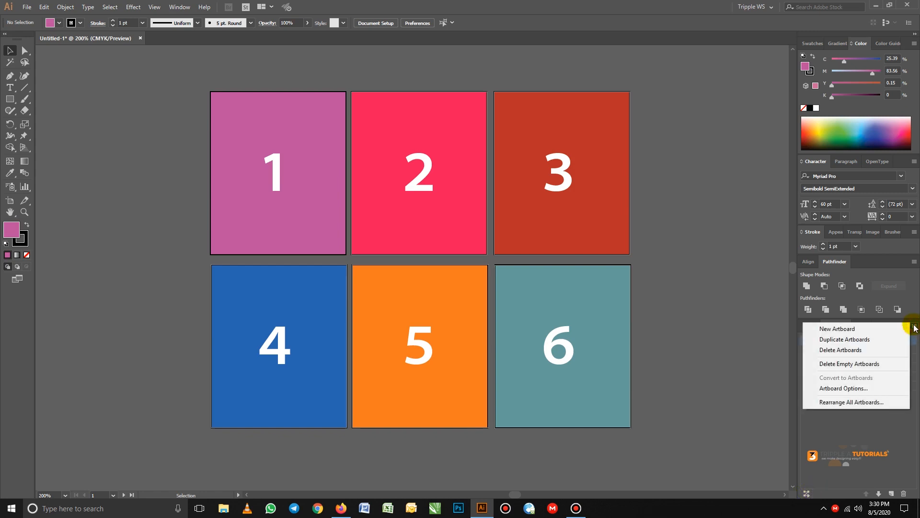
pyautogui.click(854, 403)
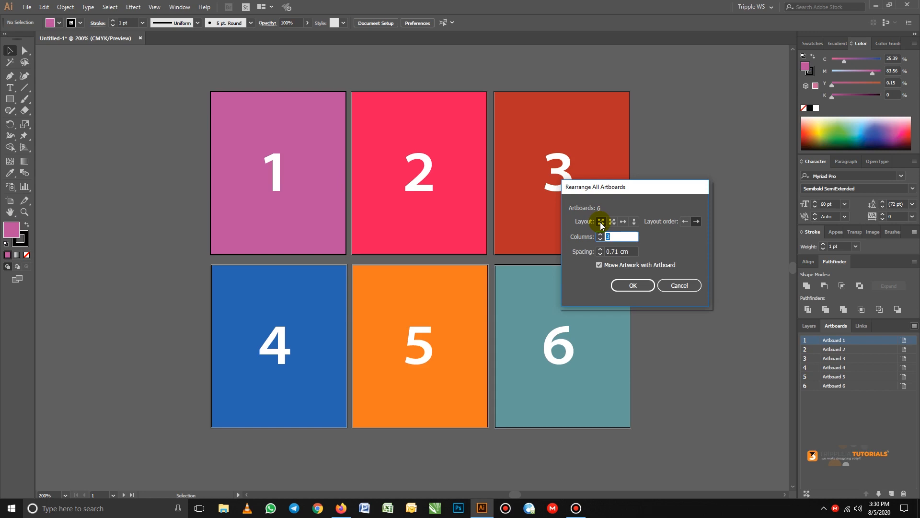
pyautogui.click(612, 222)
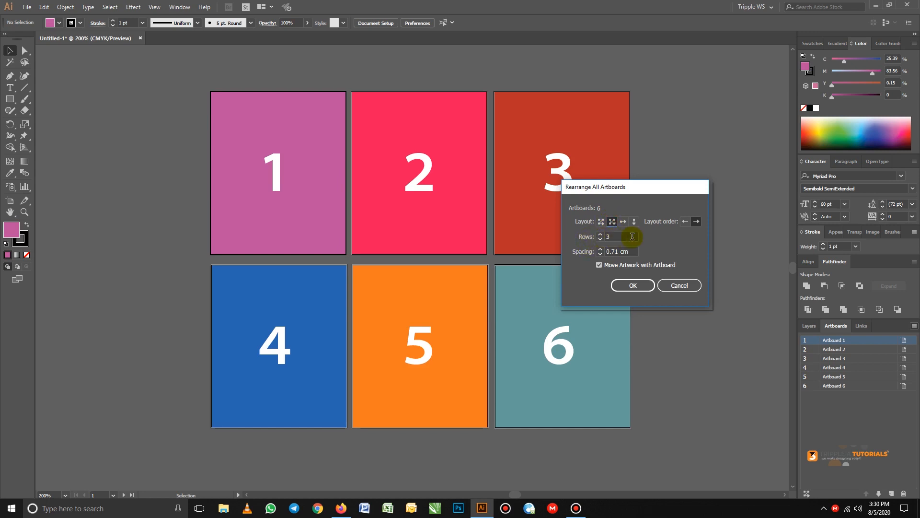
pyautogui.click(633, 286)
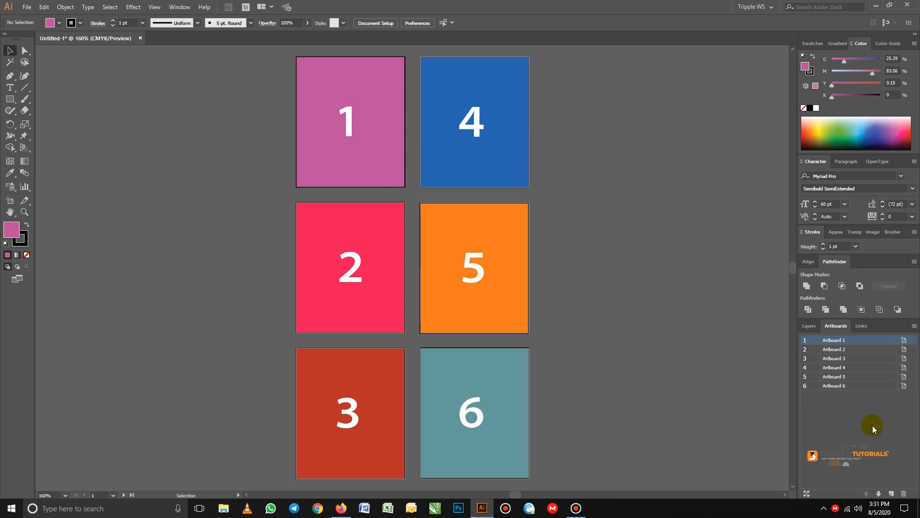
# Rearrange all artboards into a single horizontal row with 0.71 cm spacing, moving the artwork along
pyautogui.click(914, 325)
pyautogui.click(854, 403)
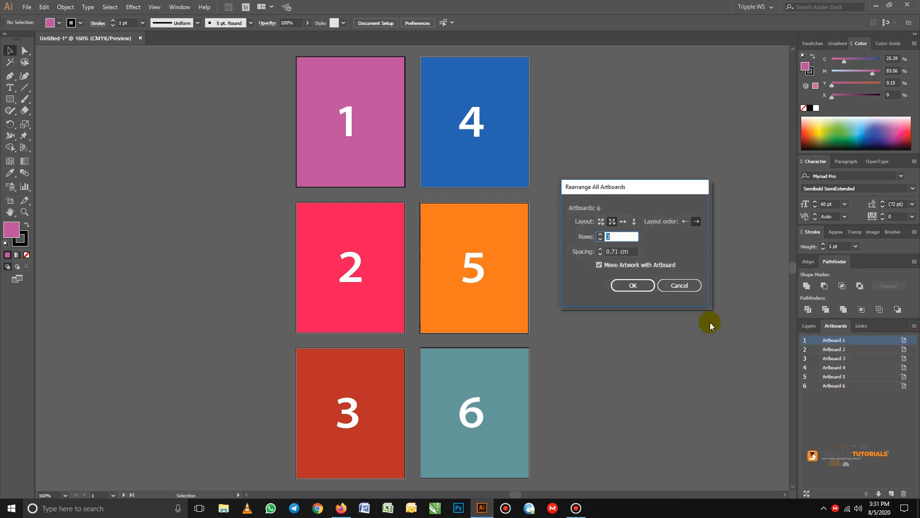
pyautogui.click(624, 222)
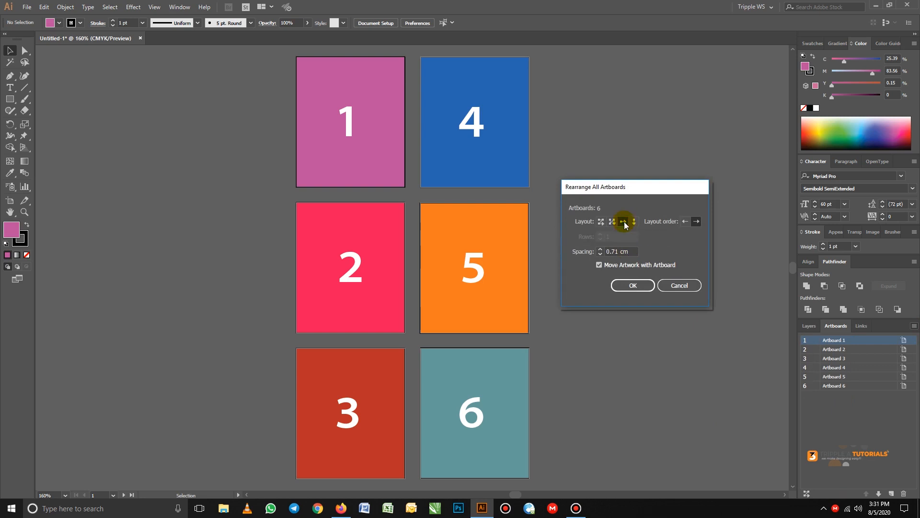
pyautogui.click(634, 287)
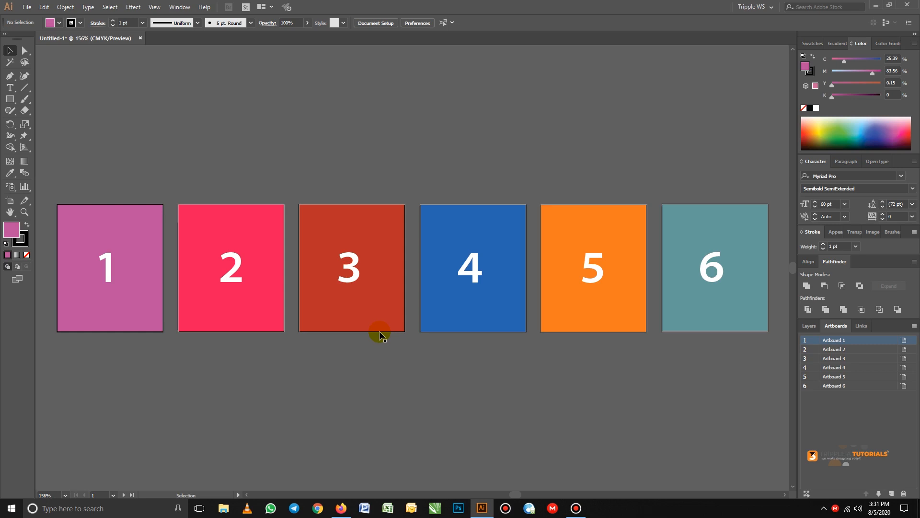
# Rearrange all artboards into a single vertical column with 0.71 cm spacing, moving the artwork along
pyautogui.click(915, 327)
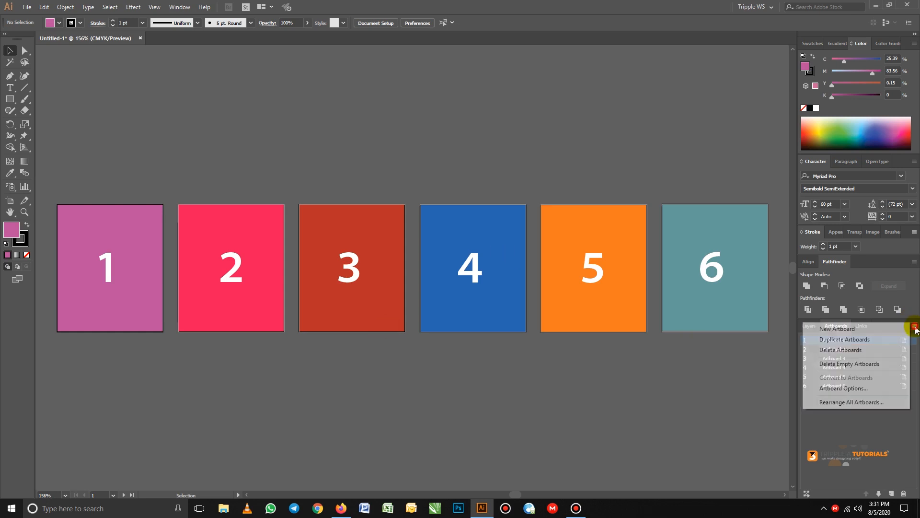
pyautogui.click(851, 403)
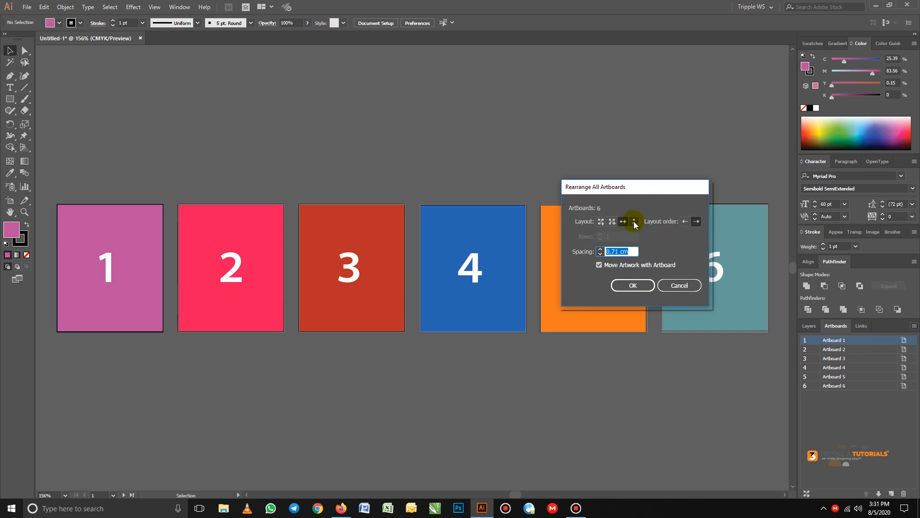
pyautogui.click(635, 222)
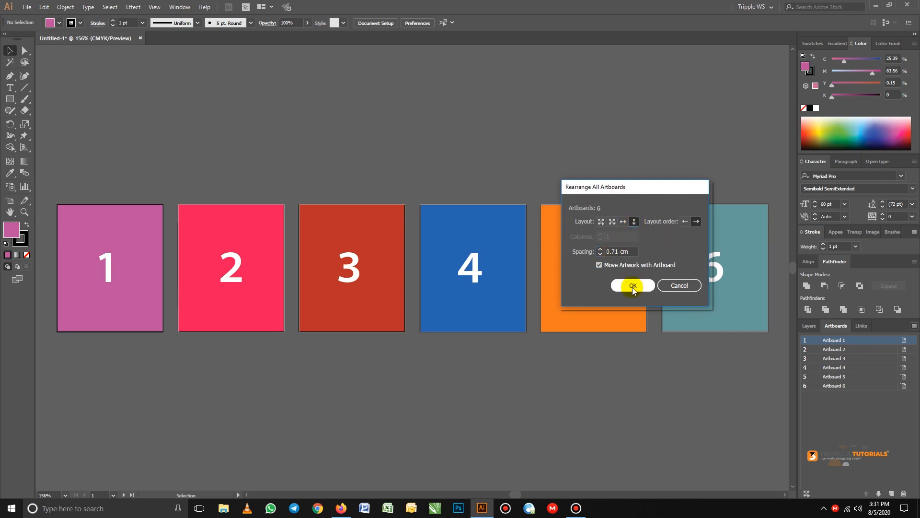
pyautogui.click(633, 286)
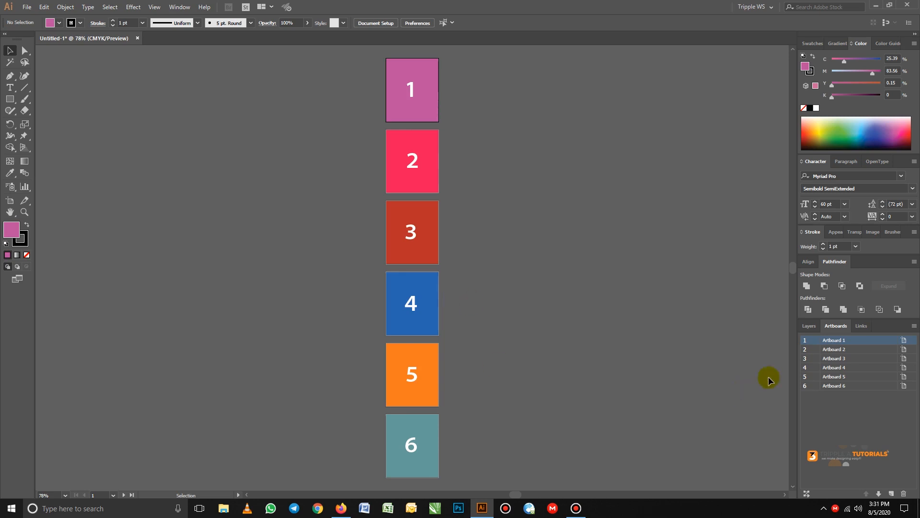
# Rearrange all artboards in a row-by-row grid with 3 columns and 0.71 cm spacing, moving the artwork along
pyautogui.click(914, 325)
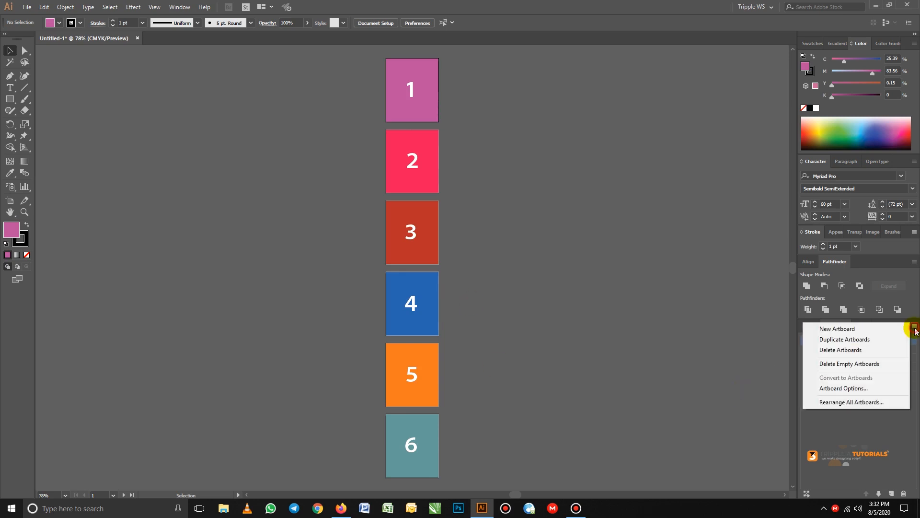
pyautogui.click(845, 402)
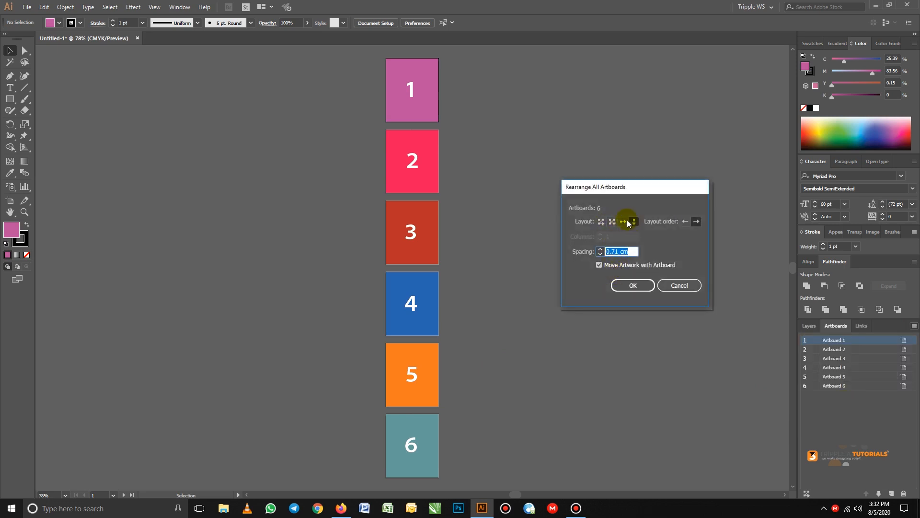
pyautogui.click(600, 222)
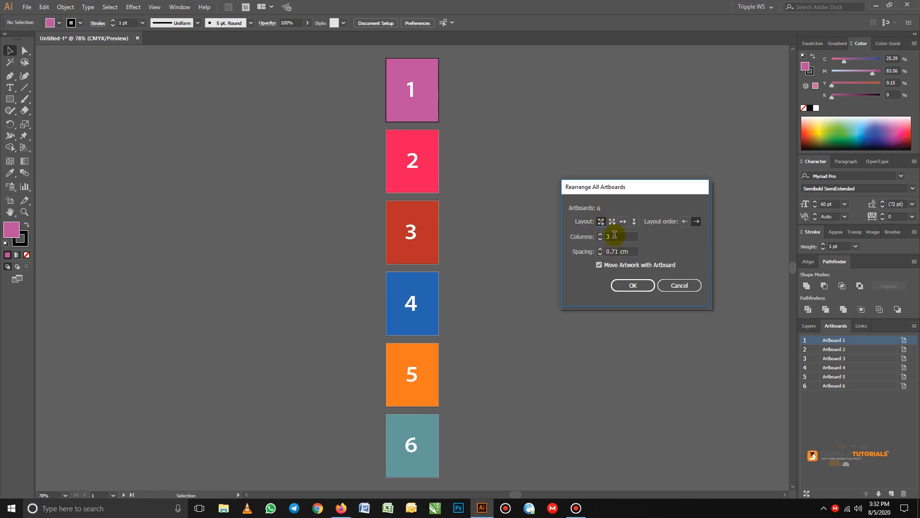
pyautogui.click(632, 285)
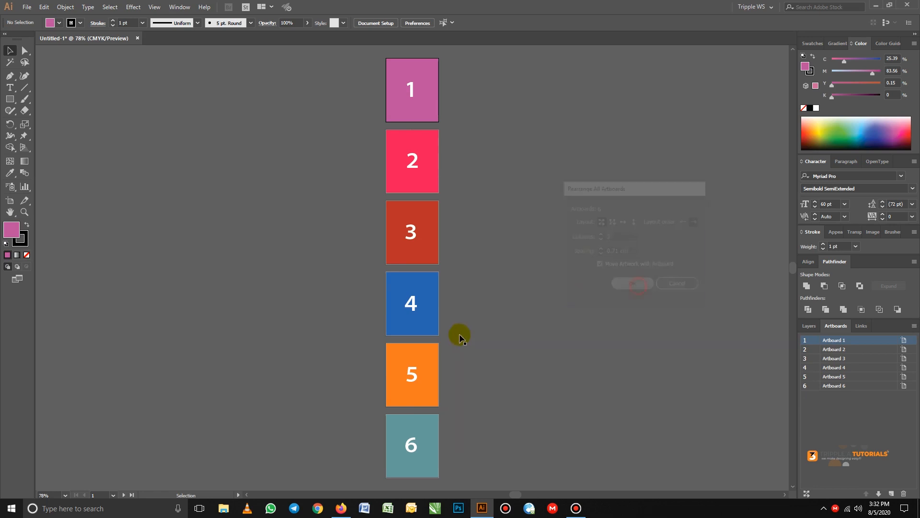